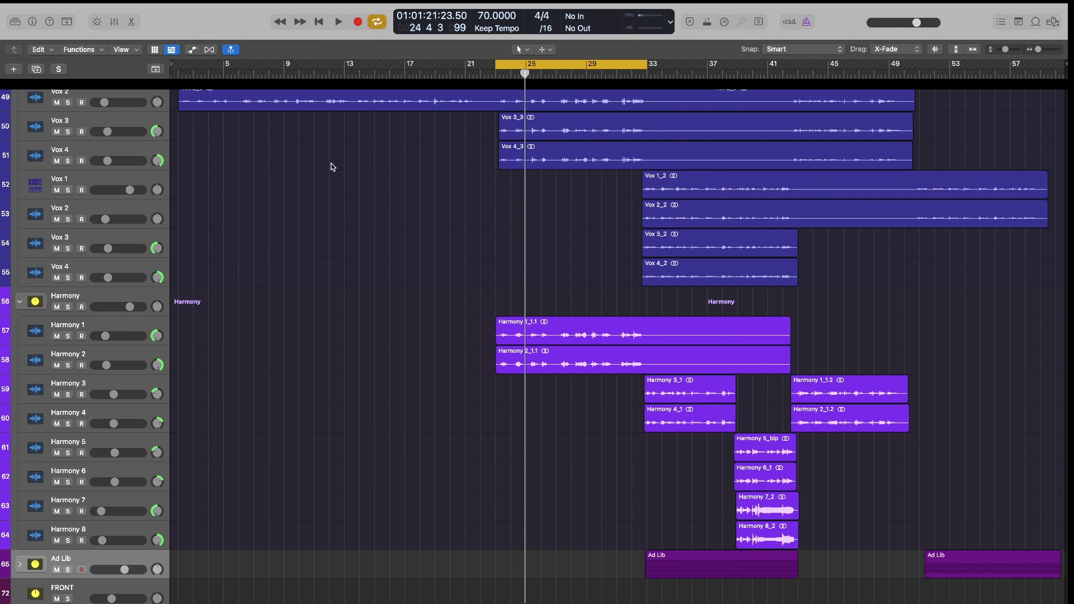
# - Show the mixer and examine the FRONT, MIDDLE, BACK and ROOM aux channels fed by buses 1 to 4
pyautogui.press('x')
pyautogui.hscroll(10, 785, 265)
pyautogui.click(725, 163)
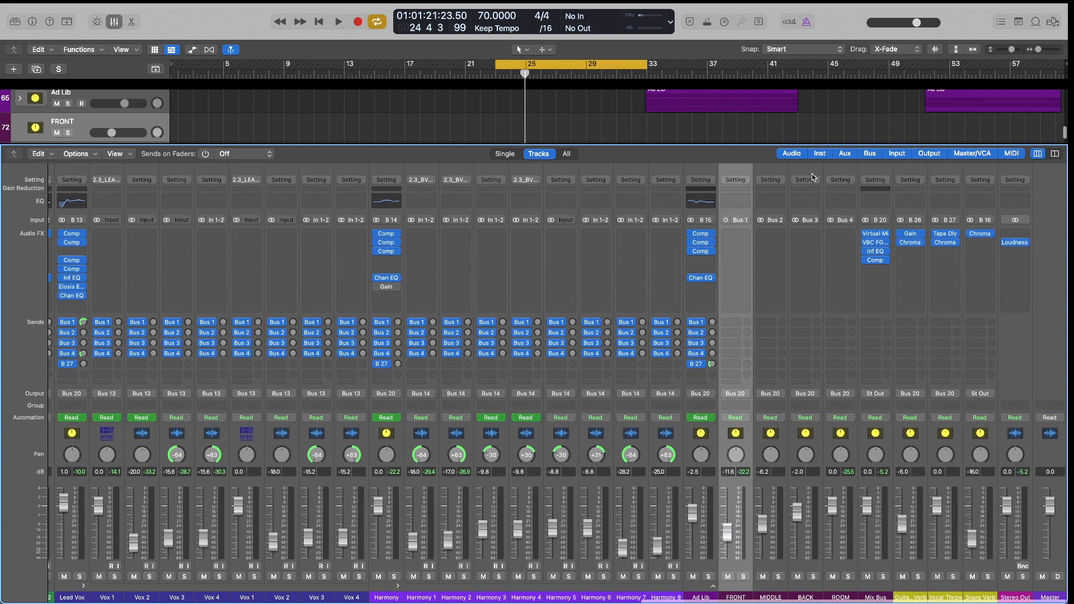
pyautogui.keyDown('shift'); pyautogui.click(835, 174); pyautogui.keyUp('shift')
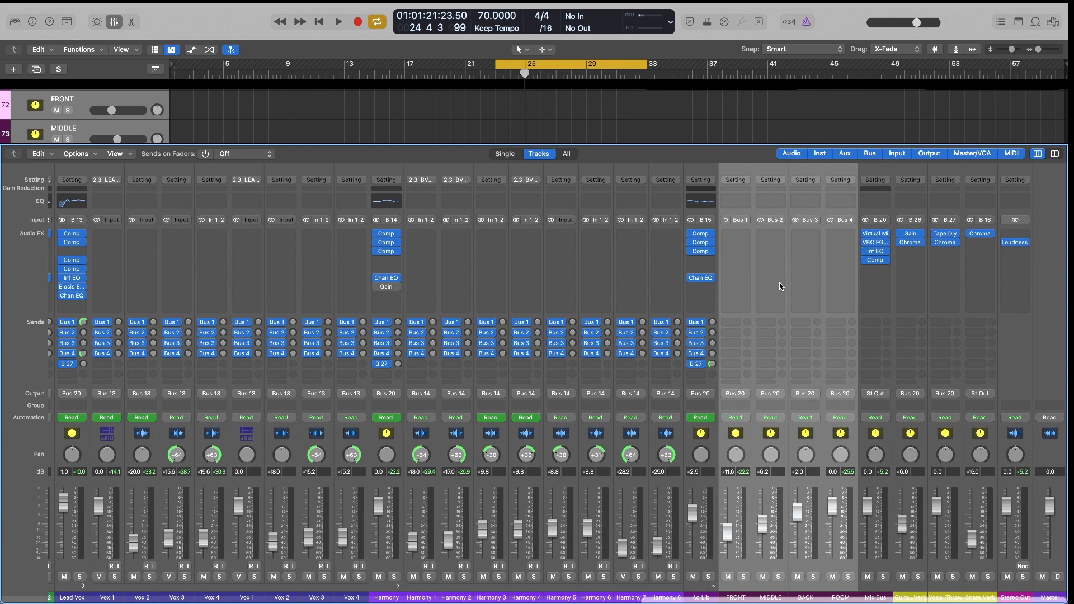
pyautogui.click(745, 446)
pyautogui.click(776, 446)
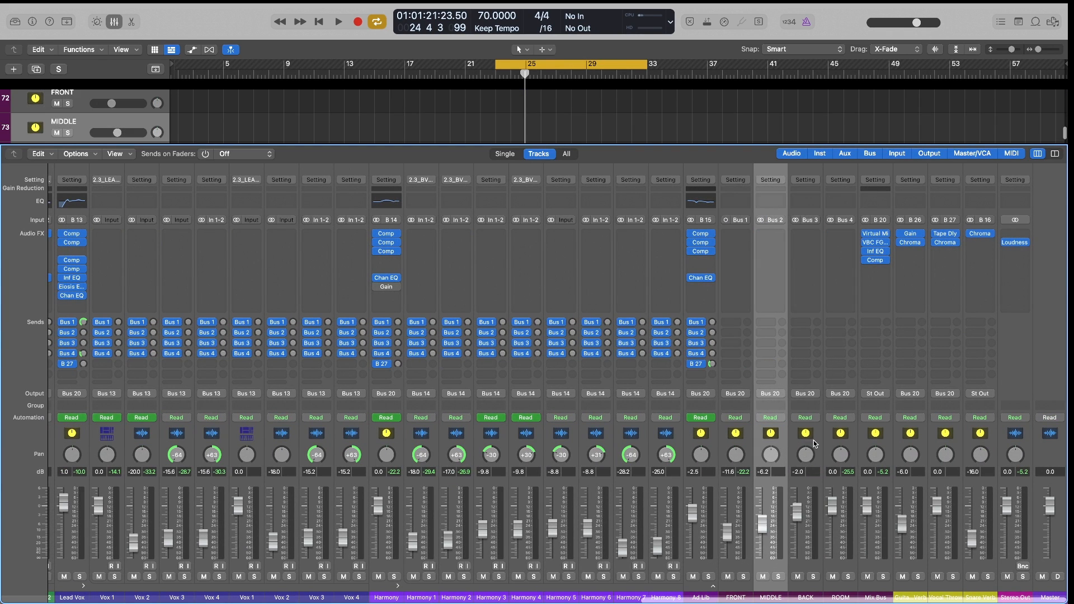
pyautogui.click(805, 444)
pyautogui.click(845, 439)
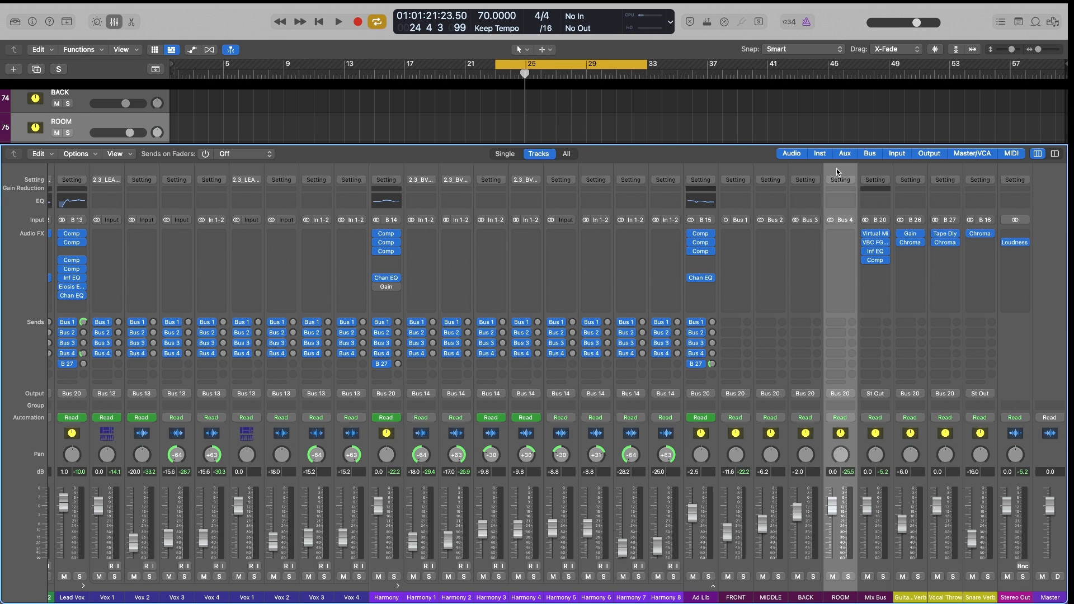
pyautogui.click(731, 173)
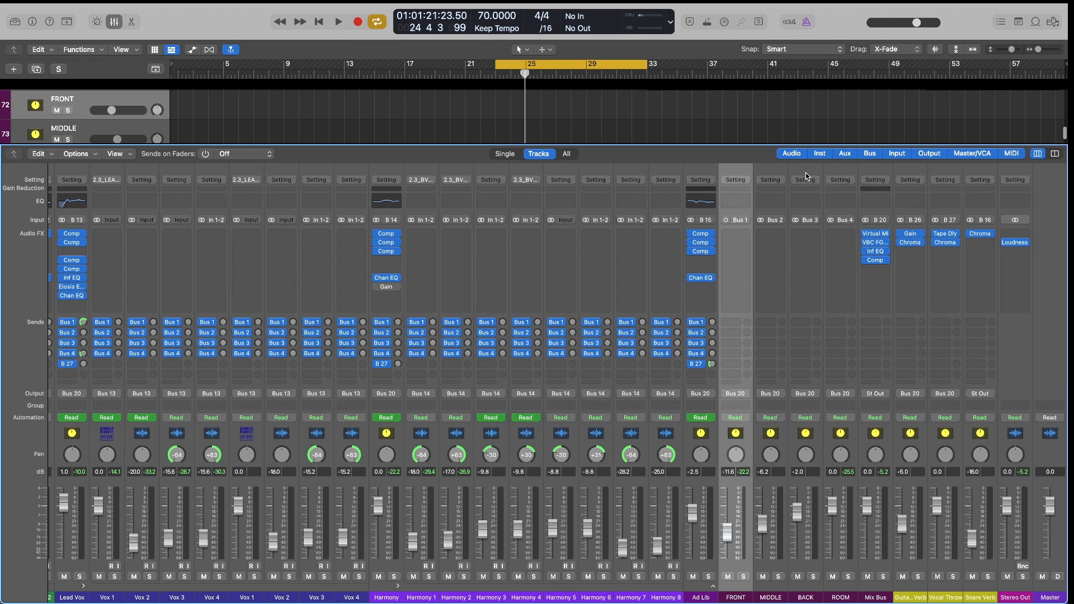
pyautogui.keyDown('shift'); pyautogui.click(807, 174); pyautogui.keyUp('shift')
pyautogui.click(837, 174)
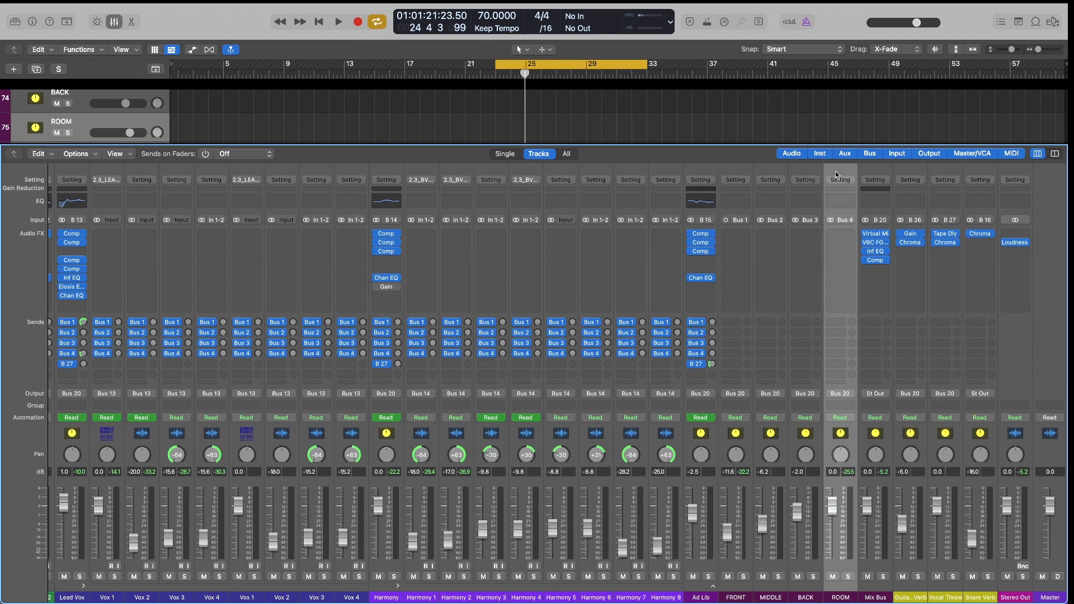
pyautogui.click(737, 170)
pyautogui.keyDown('shift'); pyautogui.click(805, 170); pyautogui.keyUp('shift')
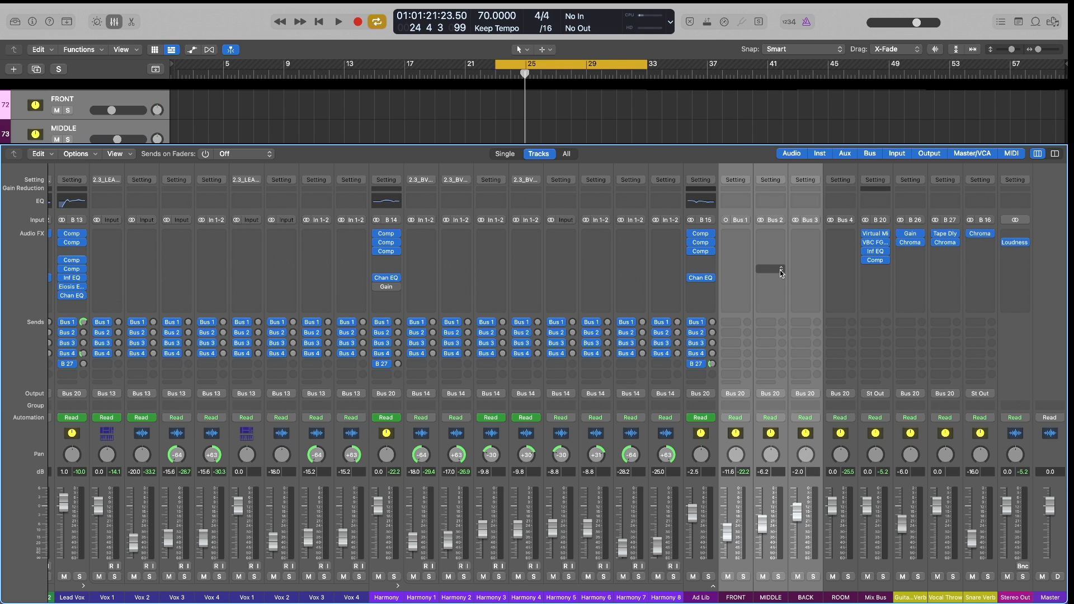
pyautogui.click(738, 282)
# - Select the Harmony, Lead Vox, Keys, Lead Guitar and rhythm guitar group channels to examine their sends
pyautogui.hscroll(-1, 720, 293)
pyautogui.click(419, 172)
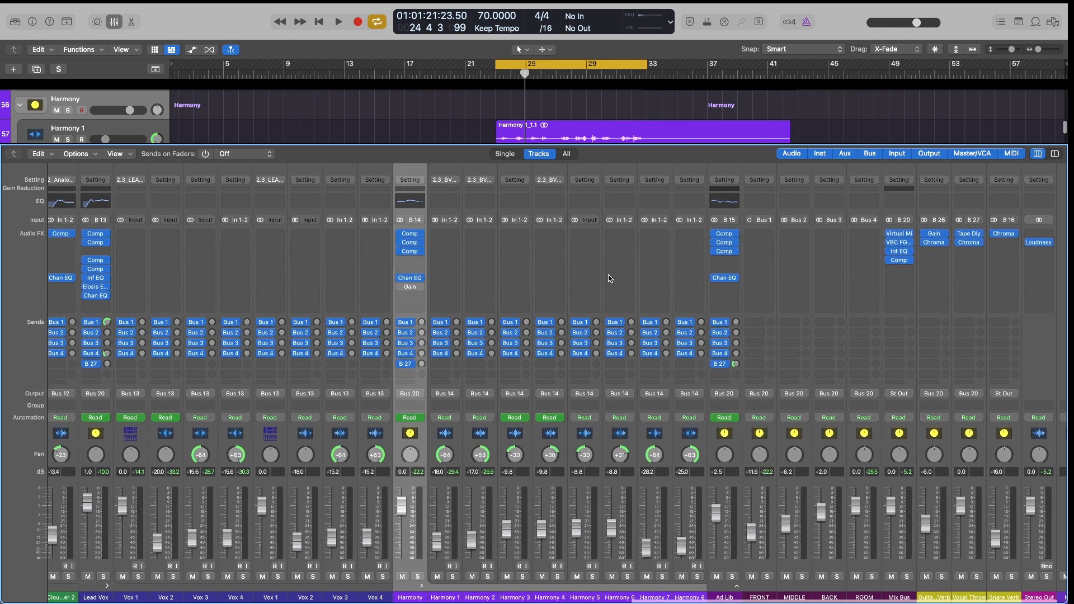
pyautogui.hscroll(-10, 587, 279)
pyautogui.keyDown('super'); pyautogui.click(373, 172); pyautogui.keyUp('super')
pyautogui.hscroll(-10, 481, 252)
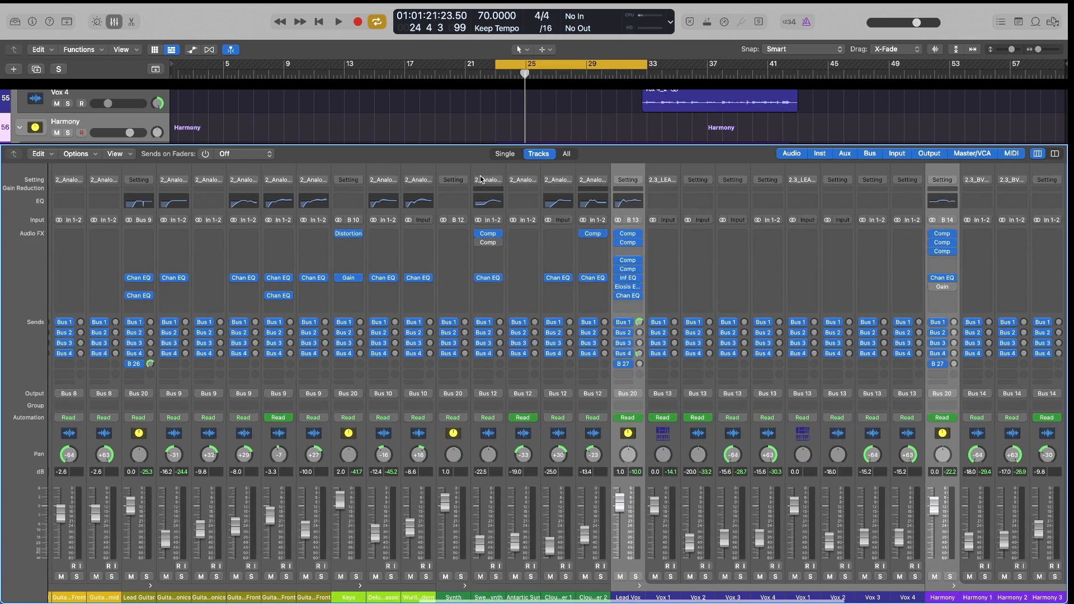
pyautogui.keyDown('super'); pyautogui.click(483, 178); pyautogui.keyUp('super')
pyautogui.hscroll(-10, 575, 249)
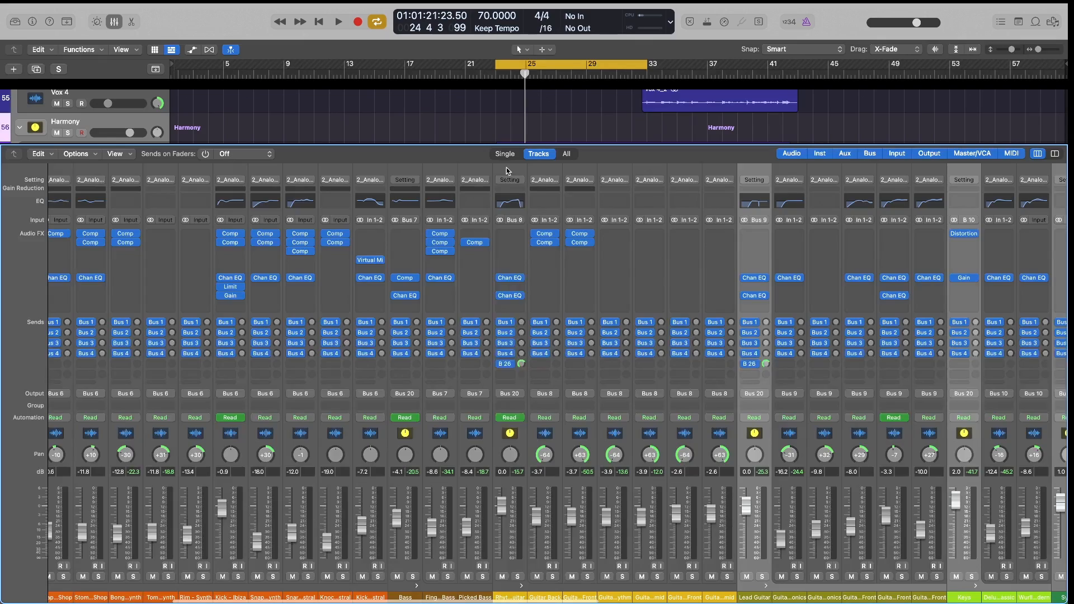
pyautogui.keyDown('super'); pyautogui.click(507, 170); pyautogui.keyUp('super')
pyautogui.hscroll(-10, 555, 200)
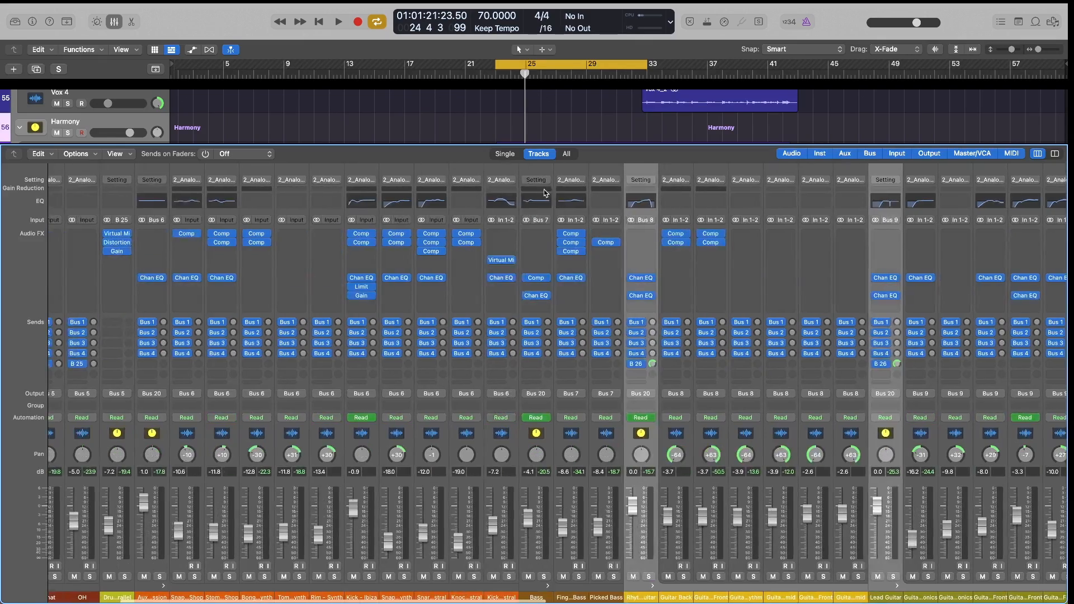
# - Insert a stereo ChromaVerb reverb in the first effect slot of the FRONT aux channel and bypass it
pyautogui.hscroll(15, 559, 313)
pyautogui.click(735, 234)
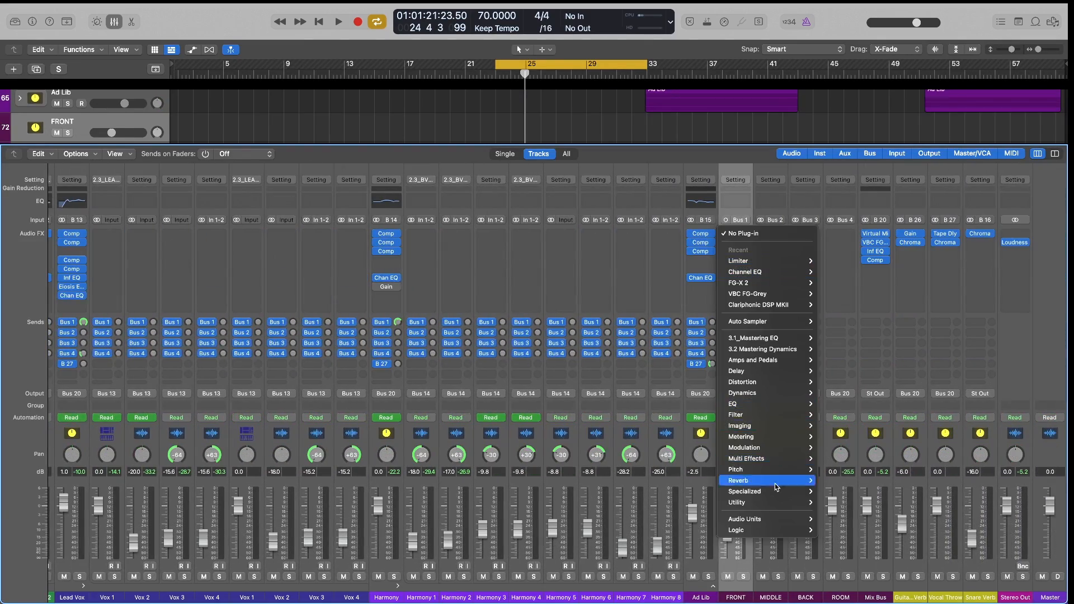
pyautogui.moveTo(783, 480)
pyautogui.moveTo(863, 482)
pyautogui.click(900, 481)
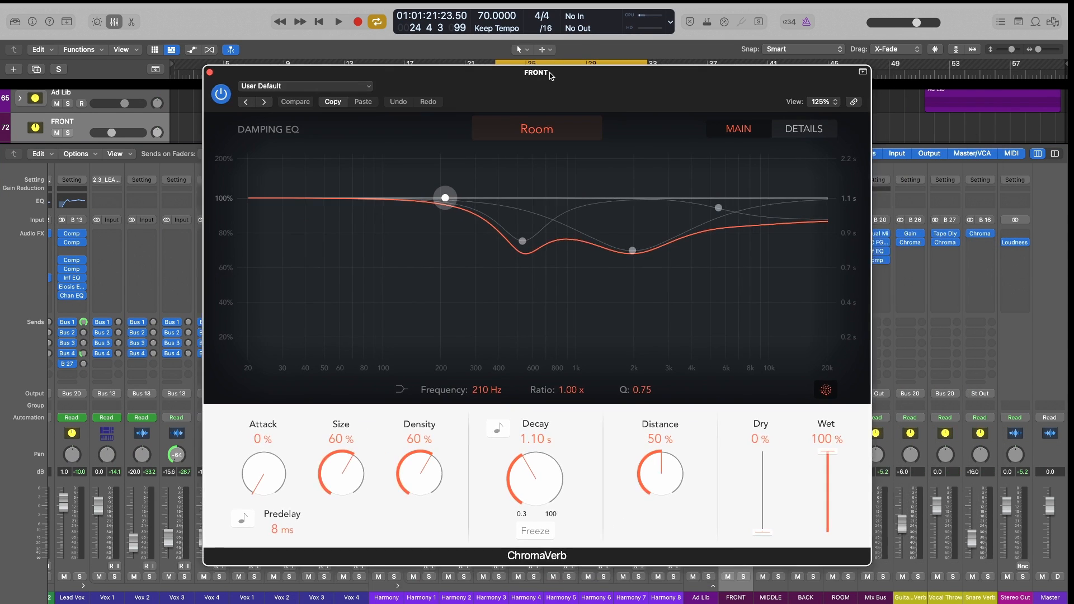
pyautogui.moveTo(549, 73); pyautogui.dragTo(564, 95)
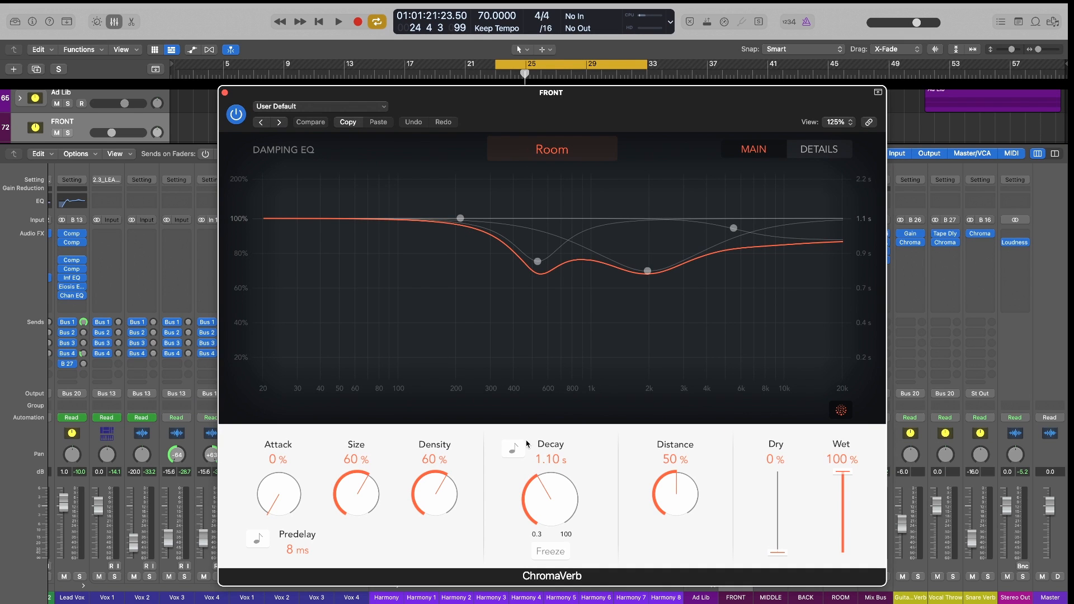
pyautogui.click(225, 91)
pyautogui.click(726, 234)
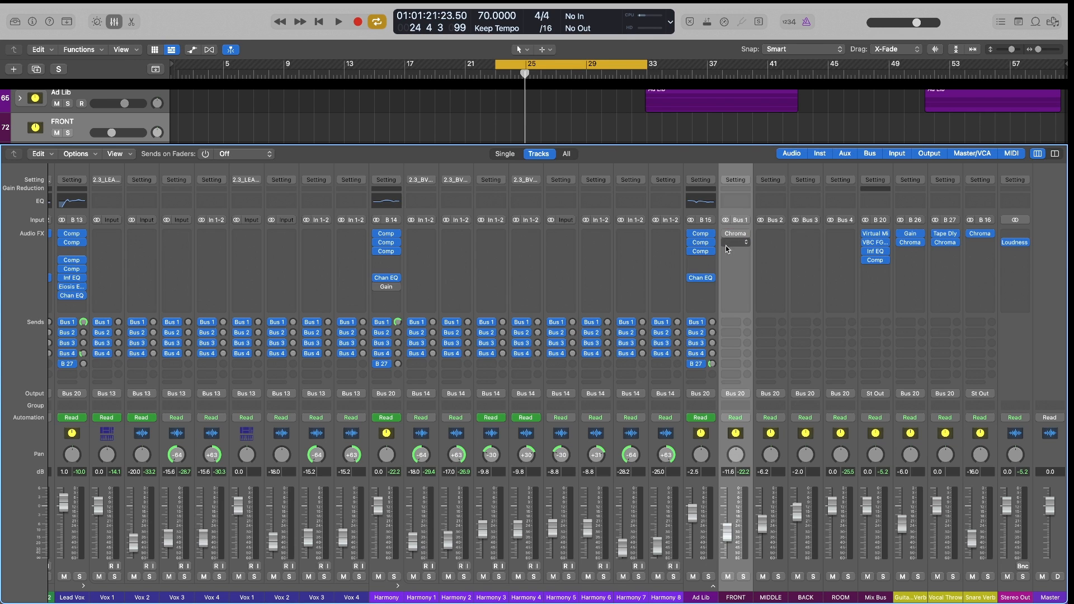
# - Mute the FRONT channel and play part of the cycled section to hear the mix without it
pyautogui.click(727, 576)
pyautogui.press('b')
pyautogui.press('space')
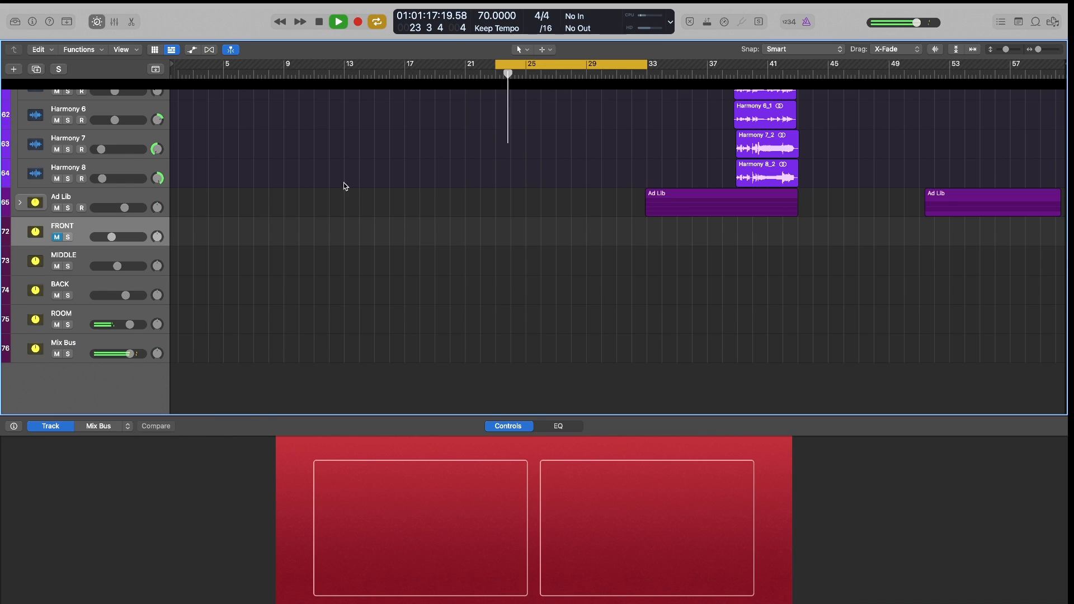
pyautogui.press('x')
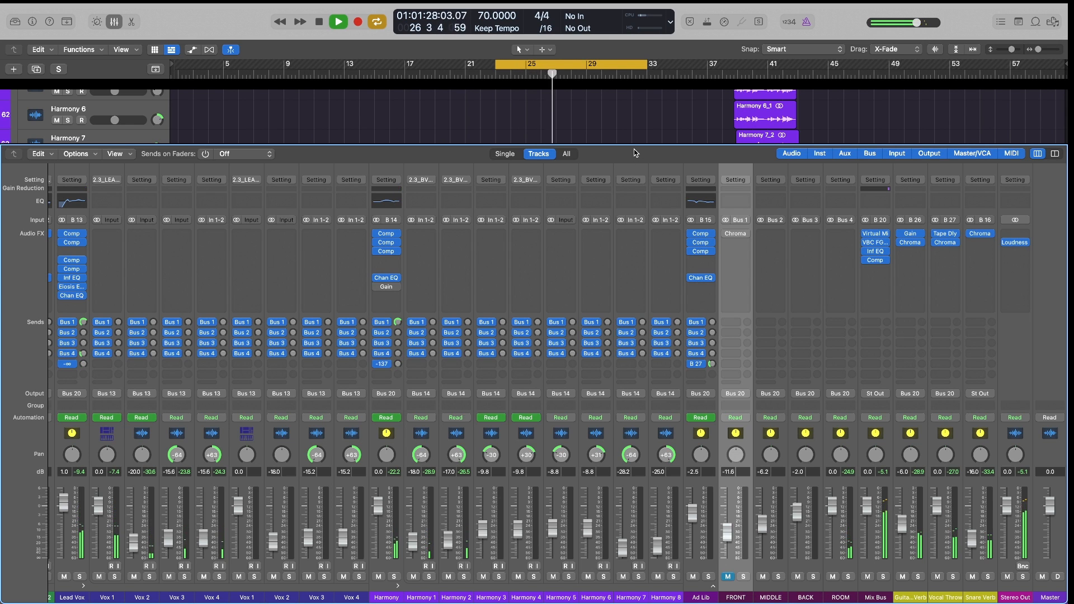
pyautogui.press('space')
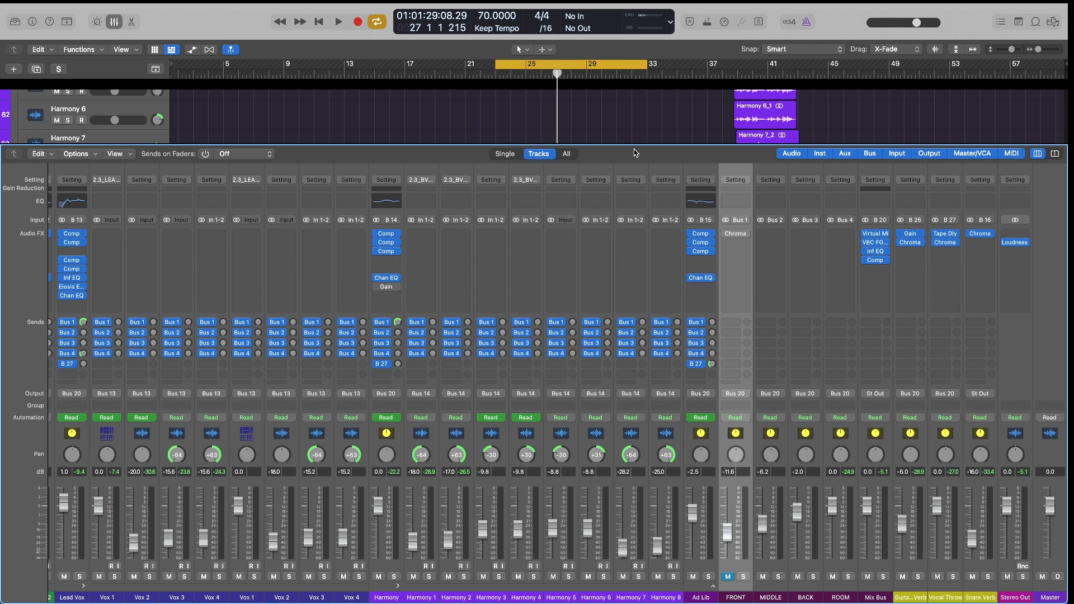
# - Reopen the FRONT channel's ChromaVerb, enable it and choose the Concert Hall room type
pyautogui.click(735, 234)
pyautogui.moveTo(549, 116); pyautogui.dragTo(562, 69)
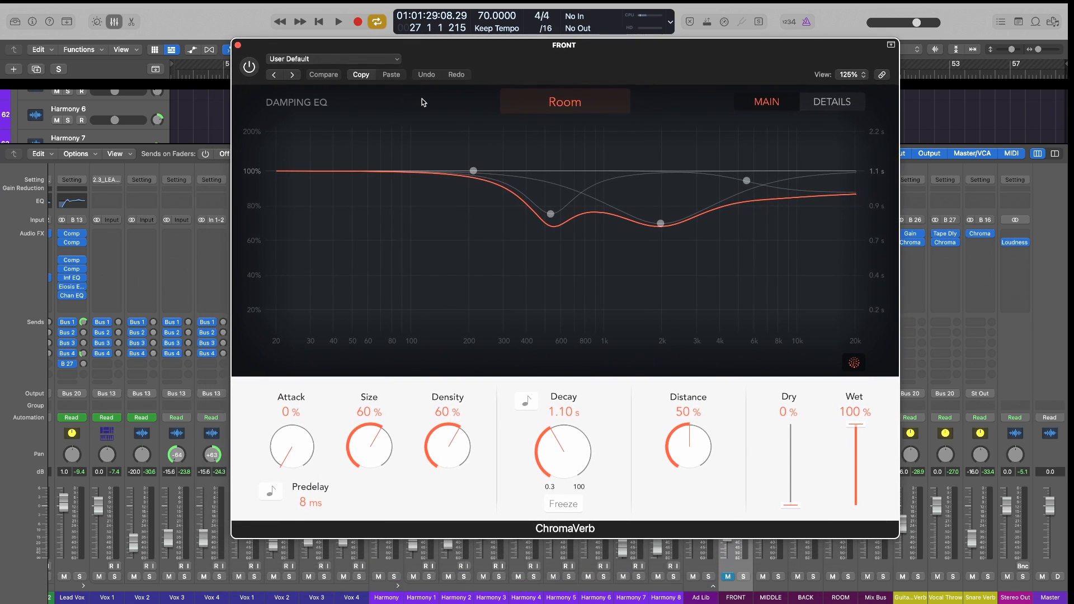
pyautogui.click(249, 67)
pyautogui.click(562, 102)
pyautogui.click(564, 151)
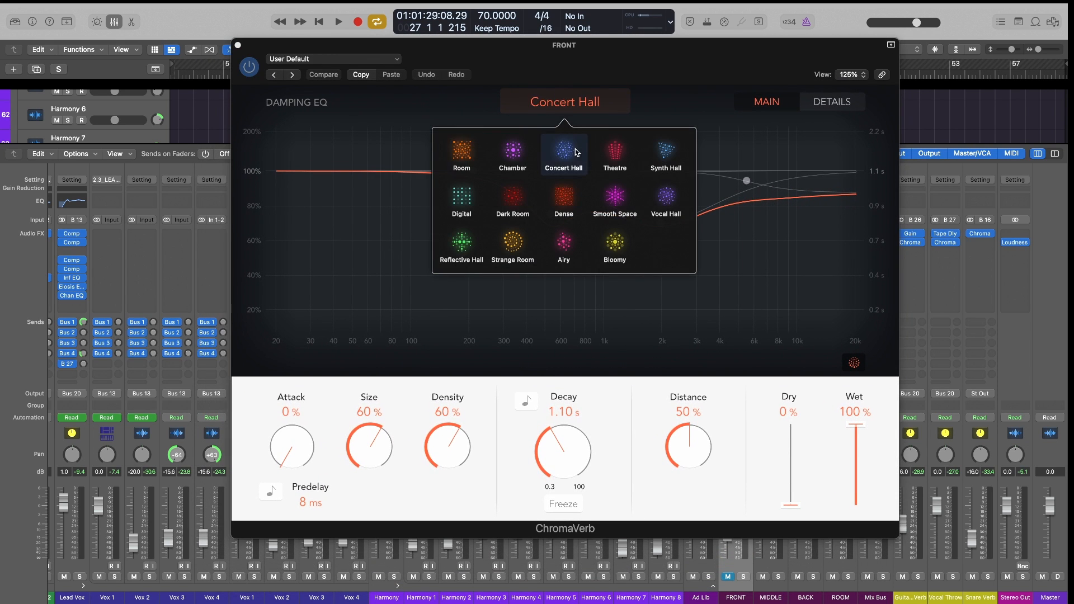
pyautogui.moveTo(642, 73); pyautogui.dragTo(653, 88)
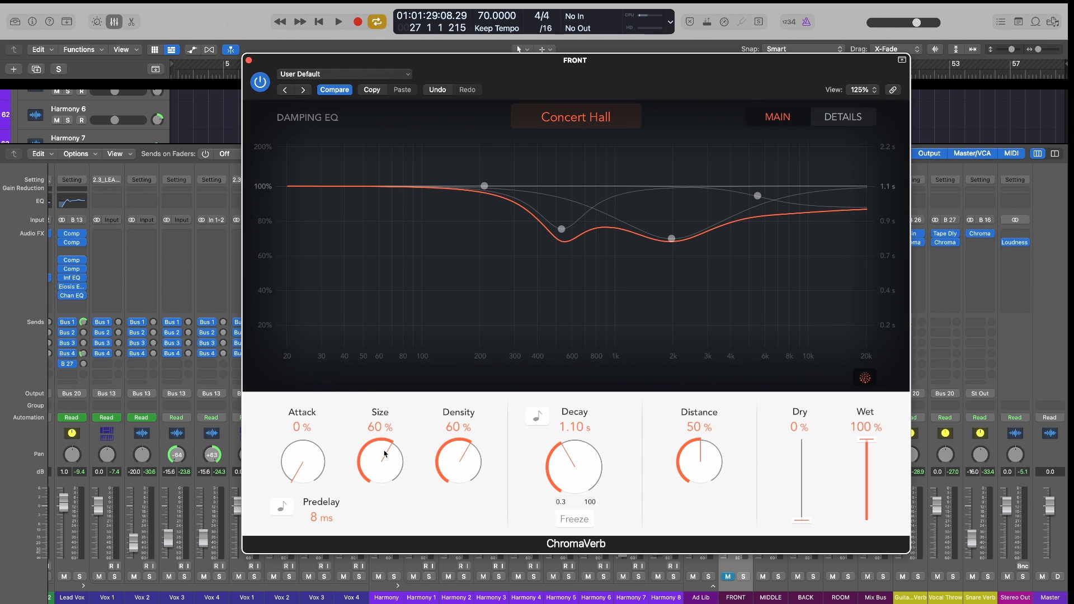
# - Set the FRONT reverb's size to 70% and its density to 80%
pyautogui.moveTo(385, 454); pyautogui.dragTo(383, 468)
pyautogui.moveTo(439, 457); pyautogui.dragTo(451, 459)
pyautogui.moveTo(452, 458); pyautogui.dragTo(383, 480)
pyautogui.moveTo(634, 65)
pyautogui.mouseDown()
pyautogui.moveTo(635, 87)
pyautogui.moveTo(641, 75)
pyautogui.mouseUp()
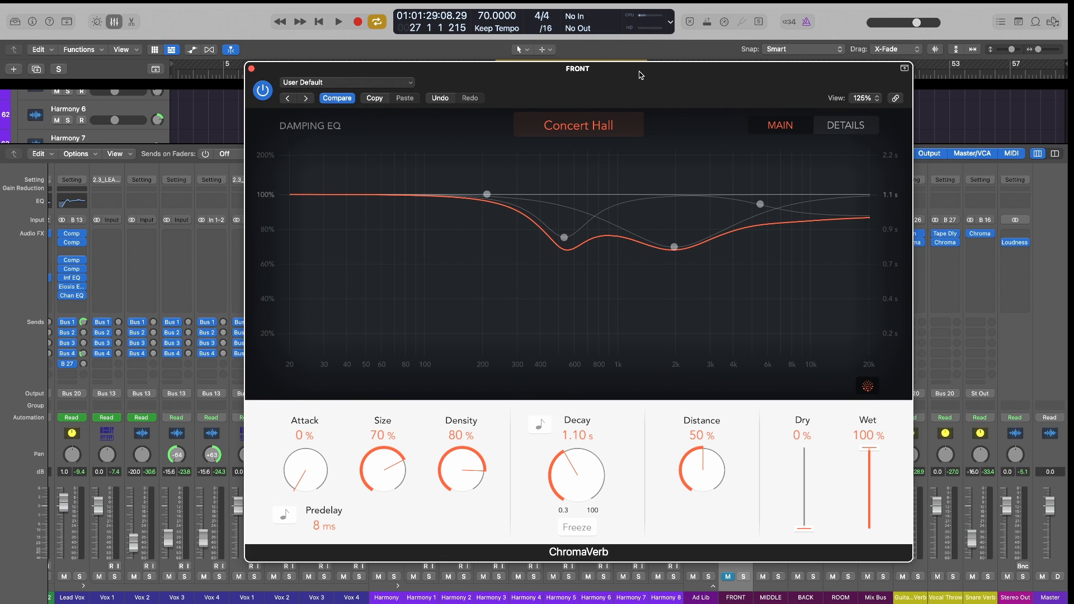
# - Set the predelay to 35 ms, tempo-synced decay to 1/4 and distance to 5%, and raise the 5500 Hz damping band to a 0.98 ratio
pyautogui.moveTo(321, 529)
pyautogui.mouseDown()
pyautogui.moveTo(322, 517)
pyautogui.moveTo(322, 529)
pyautogui.mouseUp()
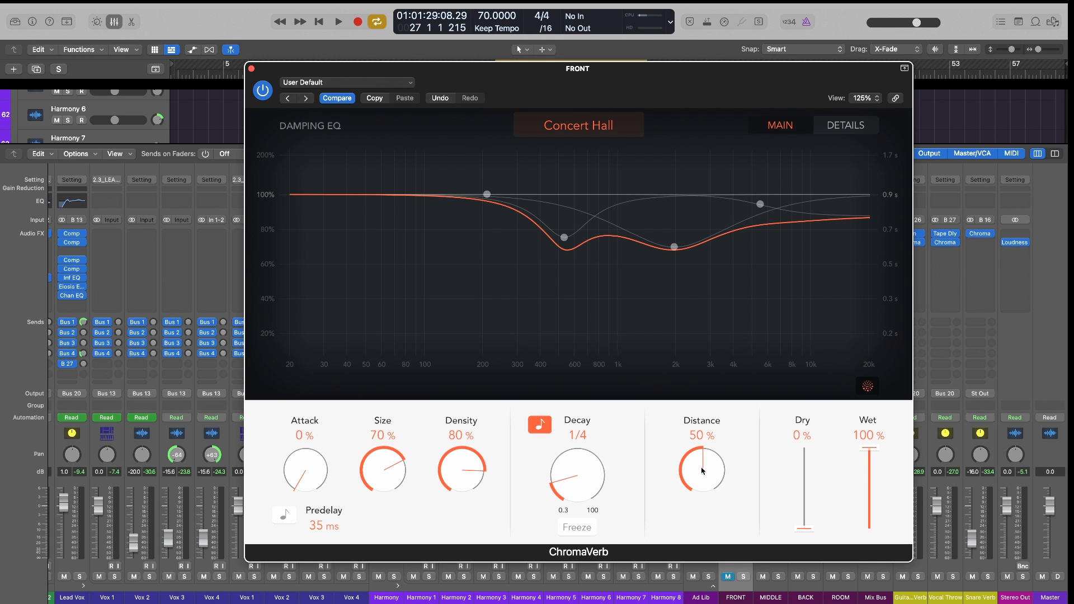
pyautogui.moveTo(706, 471); pyautogui.dragTo(708, 545)
pyautogui.moveTo(759, 203); pyautogui.dragTo(762, 197)
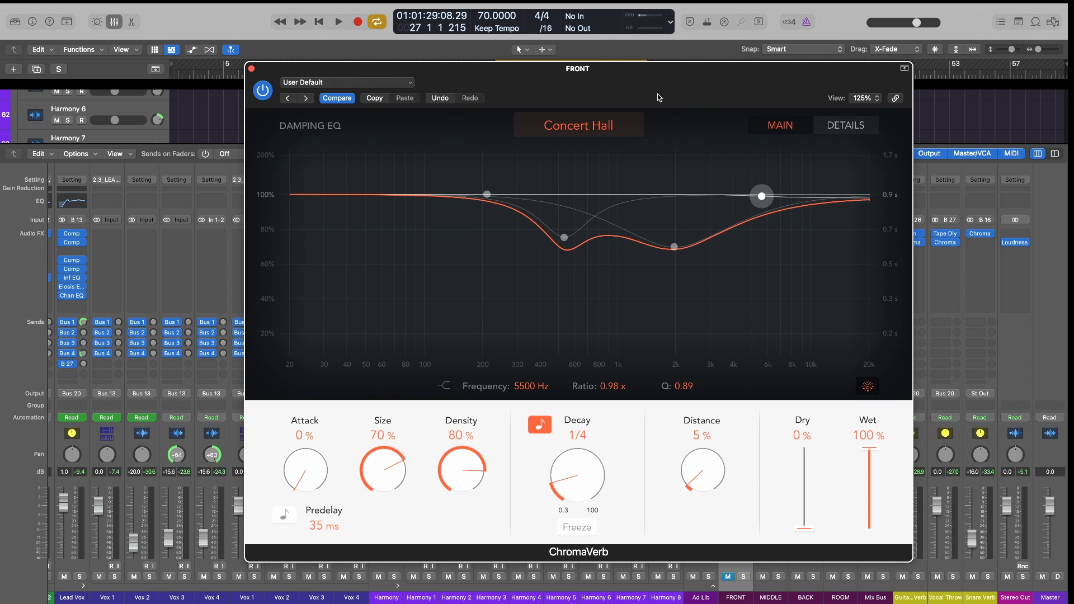
# - In the FRONT reverb's detail settings, set the quality to Ultra and the early/late balance to 95 | 5
pyautogui.moveTo(659, 96); pyautogui.dragTo(649, 96)
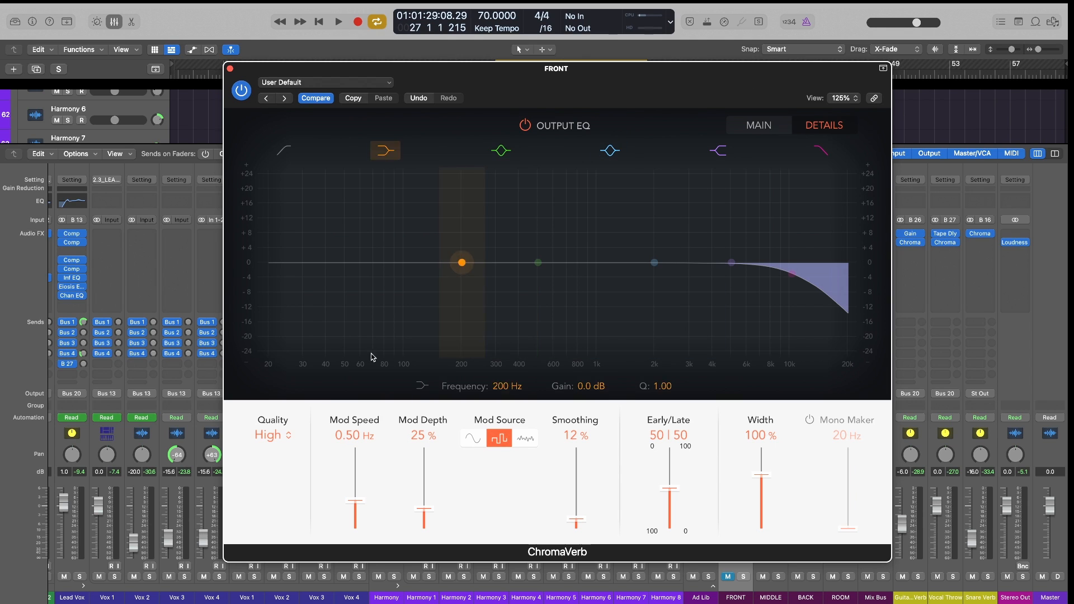
pyautogui.click(271, 435)
pyautogui.moveTo(676, 493); pyautogui.dragTo(677, 527)
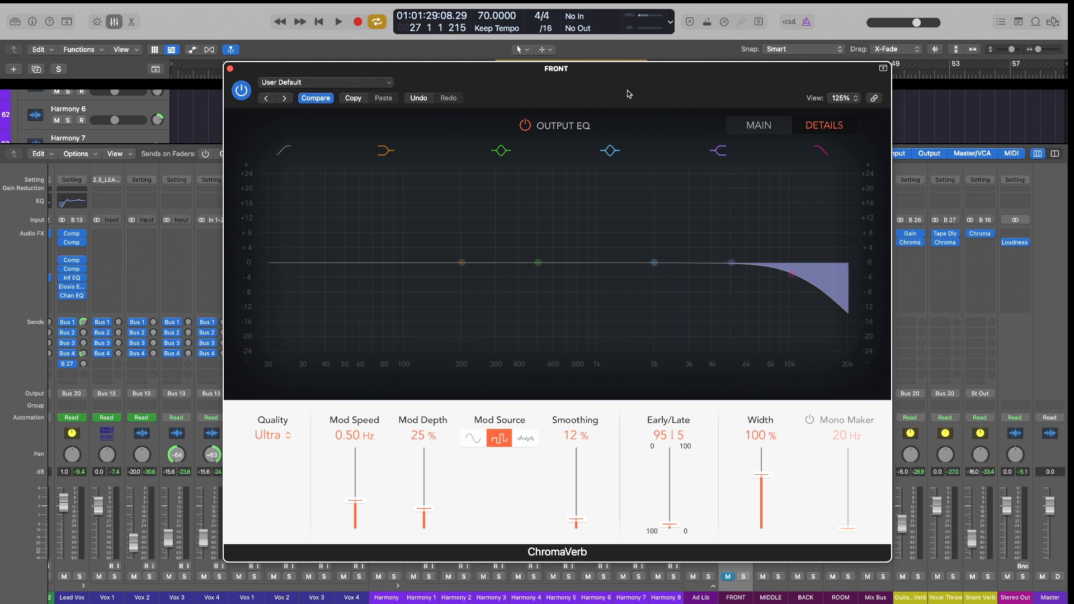
# - Shape the reverb's output EQ with a high cut near 5 kHz and an enabled low cut at 152 Hz, and close the plug-in
pyautogui.moveTo(784, 280); pyautogui.dragTo(731, 275)
pyautogui.click(277, 156)
pyautogui.moveTo(258, 283); pyautogui.dragTo(421, 290)
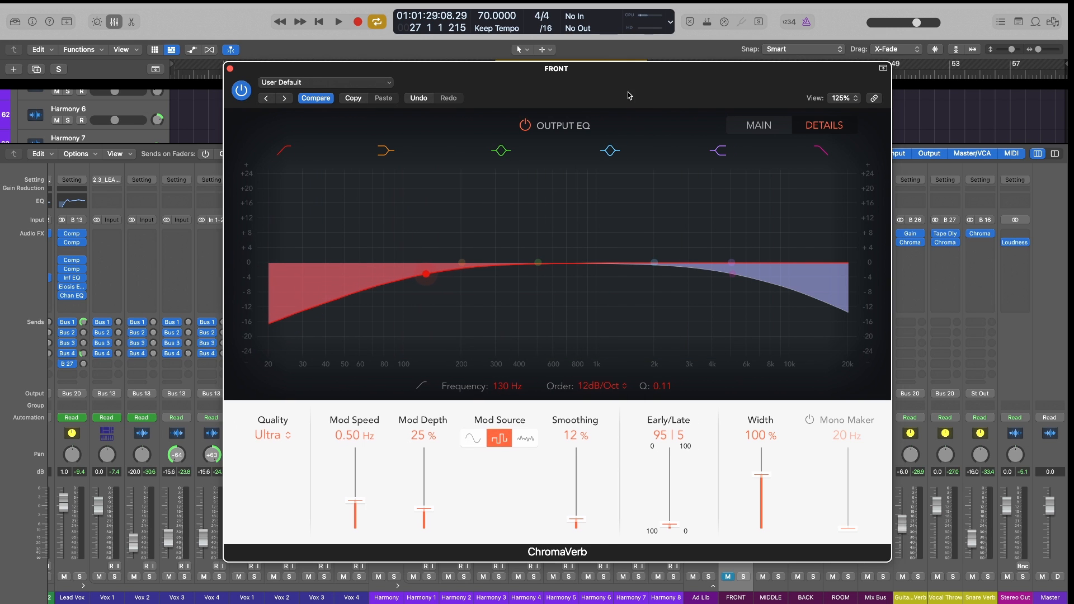
pyautogui.moveTo(629, 95); pyautogui.dragTo(642, 96)
pyautogui.moveTo(436, 278); pyautogui.dragTo(450, 277)
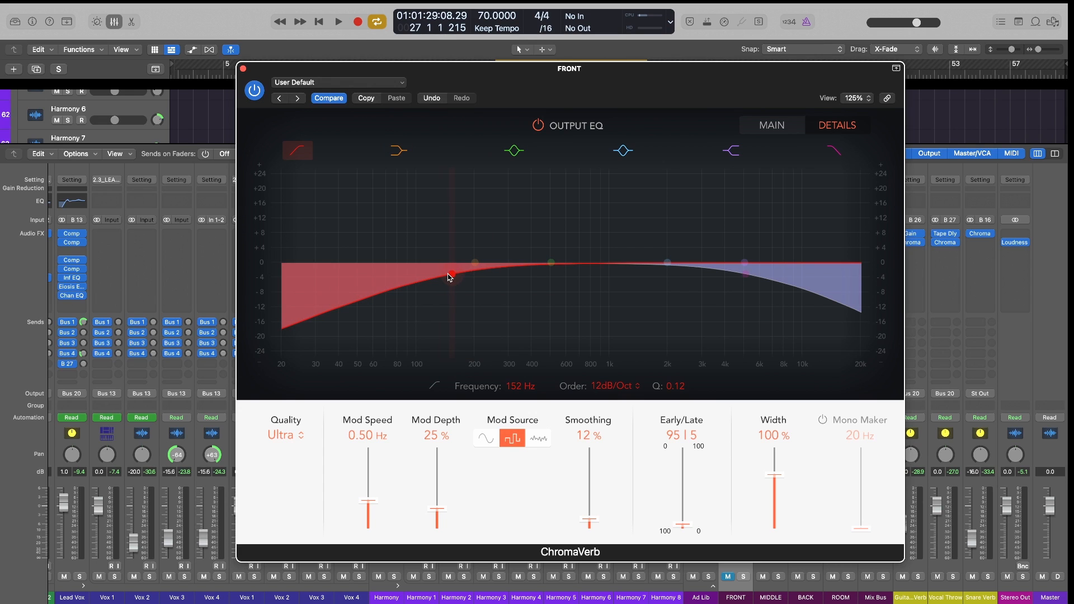
pyautogui.moveTo(788, 104); pyautogui.dragTo(802, 104)
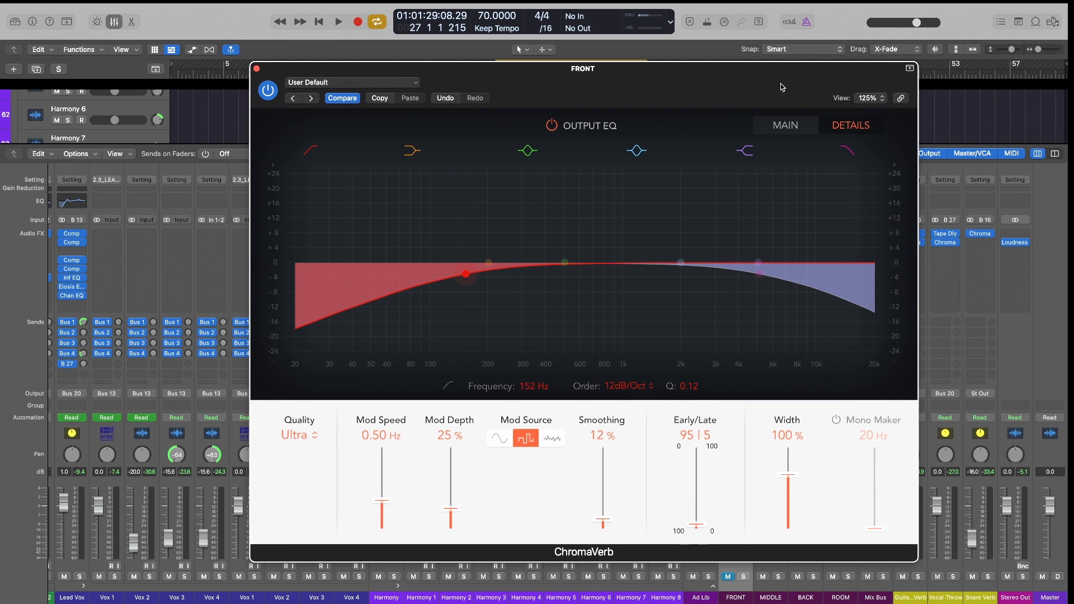
pyautogui.moveTo(256, 71); pyautogui.dragTo(267, 72)
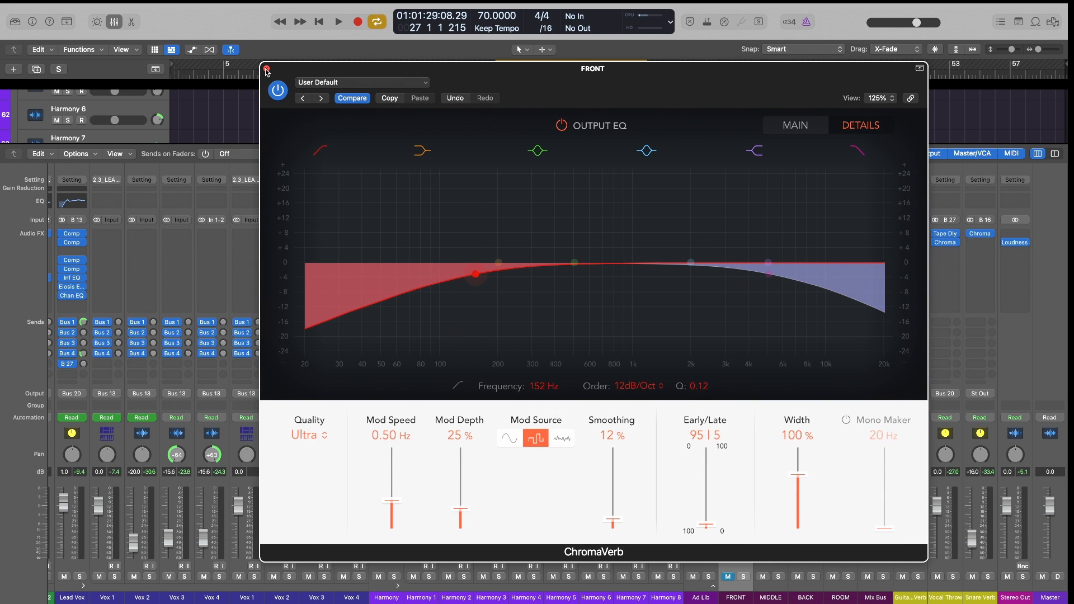
pyautogui.click(266, 69)
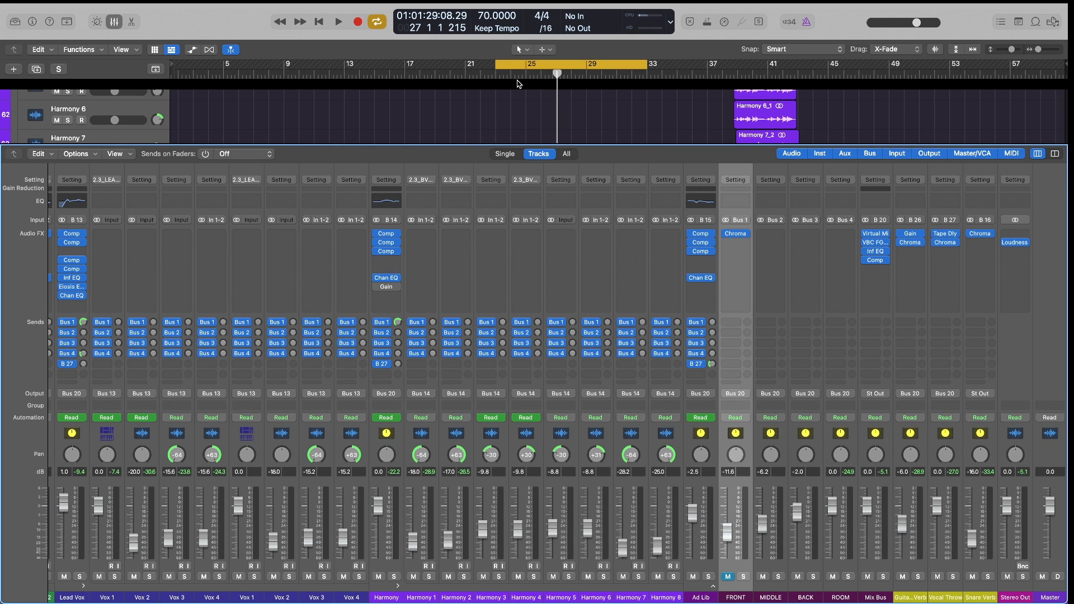
# - Reset the FRONT fader to 0.0 dB, unmute the channel and audition the cycled section
pyautogui.keyDown('alt'); pyautogui.click(729, 534); pyautogui.keyUp('alt')
pyautogui.click(726, 576)
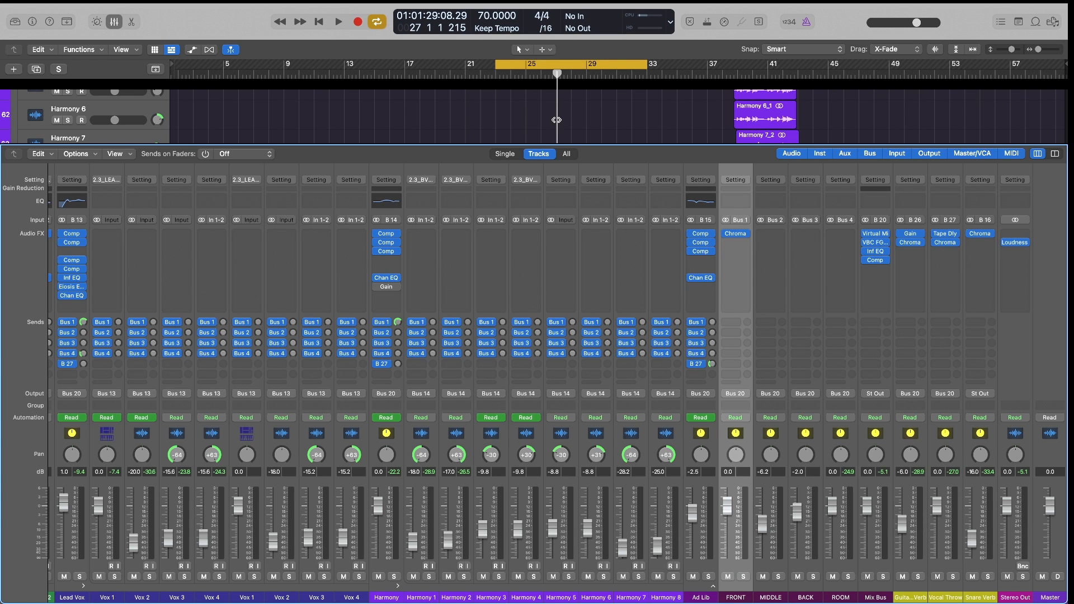
pyautogui.press('space')
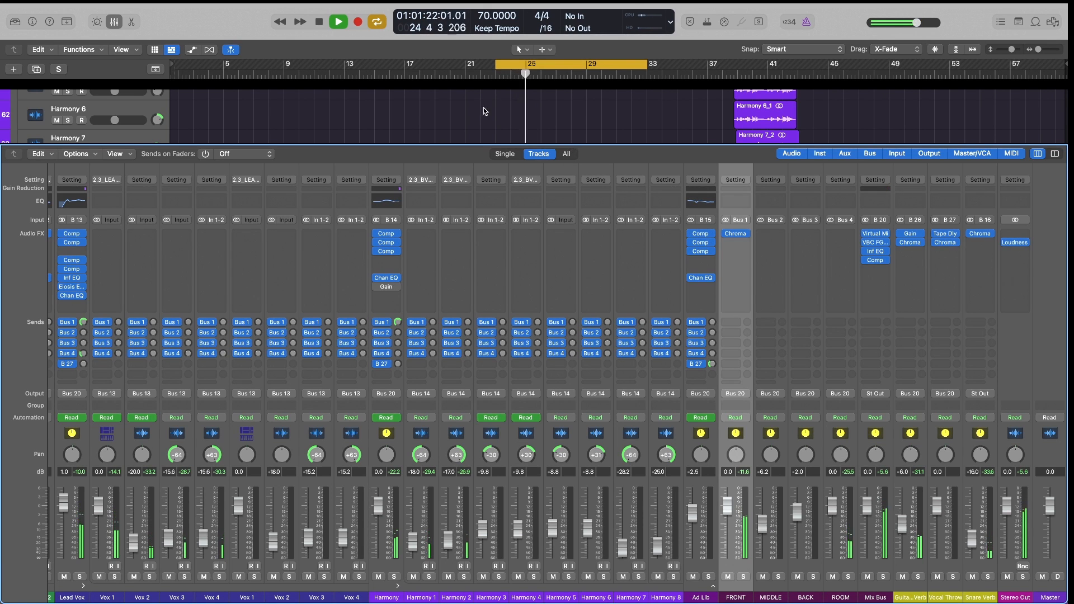
pyautogui.press('space')
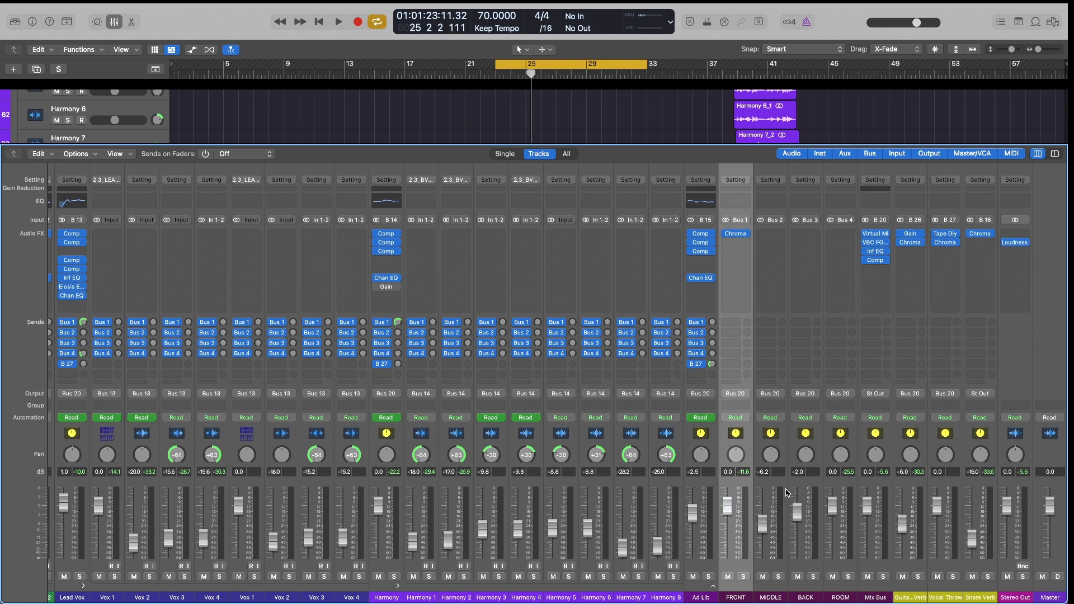
# - Copy the FRONT channel's ChromaVerb to the MIDDLE channel and open the copy
pyautogui.moveTo(735, 235); pyautogui.dragTo(768, 236)
pyautogui.click(770, 236)
pyautogui.moveTo(621, 124); pyautogui.dragTo(582, 86)
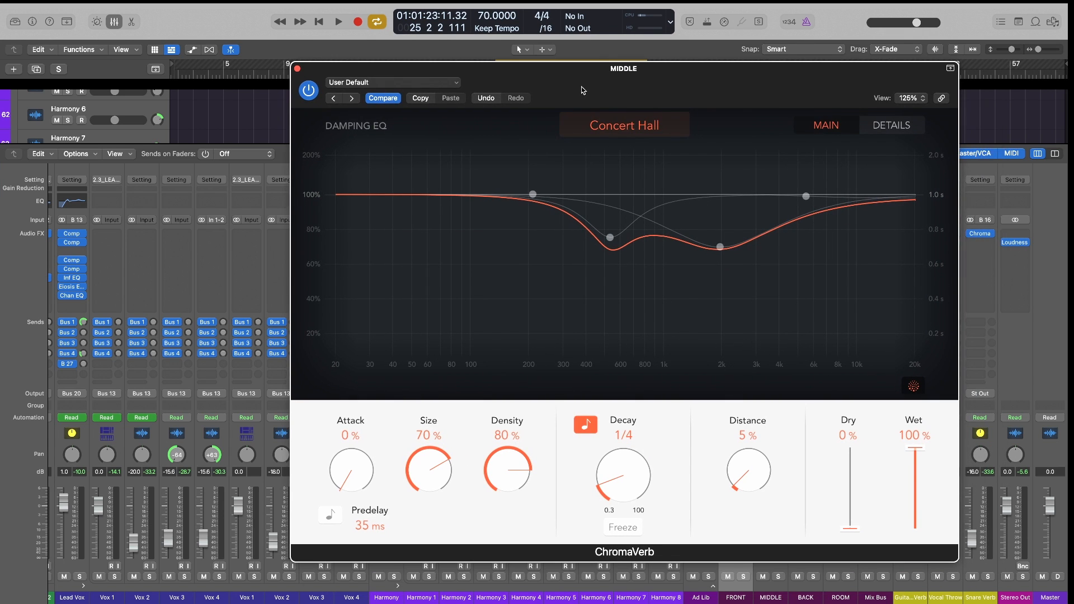
# - In the MIDDLE reverb, set the predelay to 15 ms, the distance to 50 % and the early/late balance to 71 | 29
pyautogui.moveTo(370, 525); pyautogui.dragTo(370, 536)
pyautogui.moveTo(761, 484); pyautogui.dragTo(761, 469)
pyautogui.click(888, 124)
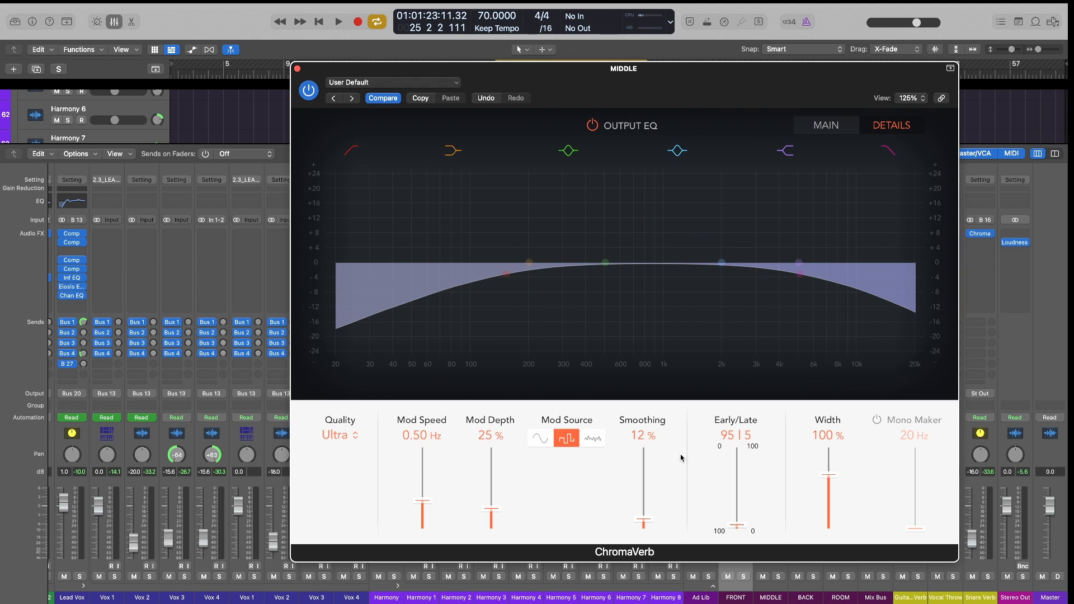
pyautogui.moveTo(736, 526); pyautogui.dragTo(739, 504)
pyautogui.click(826, 124)
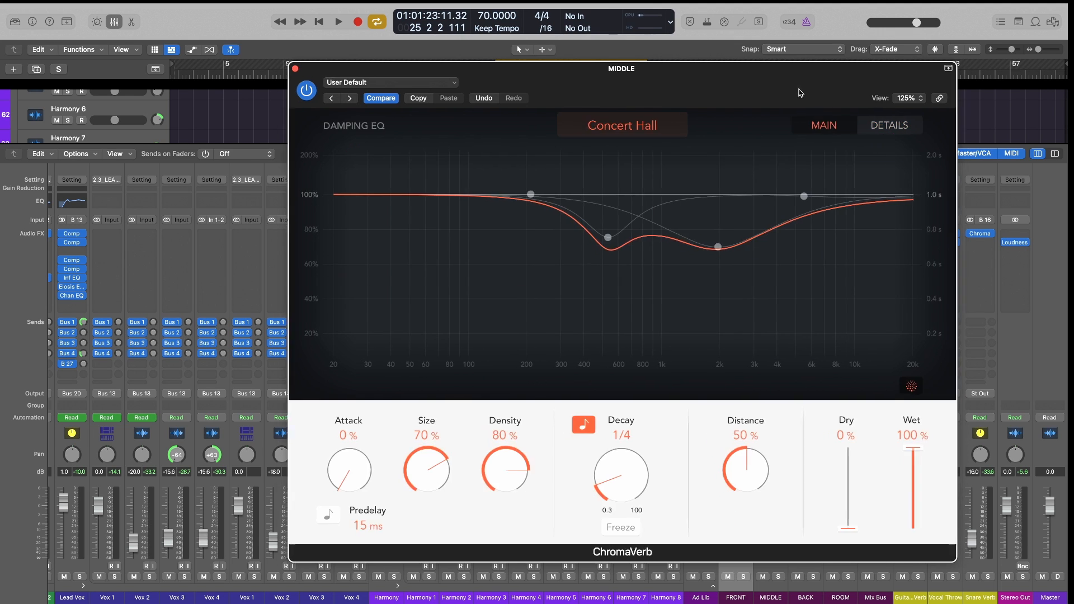
# - Lower the MIDDLE reverb's high damping point to about 85 % and narrow its output EQ to roughly 300 Hz–3 kHz, and close the plug-in
pyautogui.moveTo(808, 96); pyautogui.dragTo(767, 97)
pyautogui.moveTo(765, 196); pyautogui.dragTo(763, 226)
pyautogui.click(849, 123)
pyautogui.moveTo(750, 87); pyautogui.dragTo(752, 86)
pyautogui.moveTo(766, 282); pyautogui.dragTo(732, 283)
pyautogui.moveTo(498, 285); pyautogui.dragTo(536, 280)
pyautogui.moveTo(726, 277); pyautogui.dragTo(711, 278)
pyautogui.moveTo(605, 77); pyautogui.dragTo(616, 79)
pyautogui.click(270, 70)
# - Copy the MIDDLE channel's ChromaVerb to the BACK channel and open the copy
pyautogui.moveTo(805, 235); pyautogui.dragTo(816, 378)
pyautogui.click(809, 172)
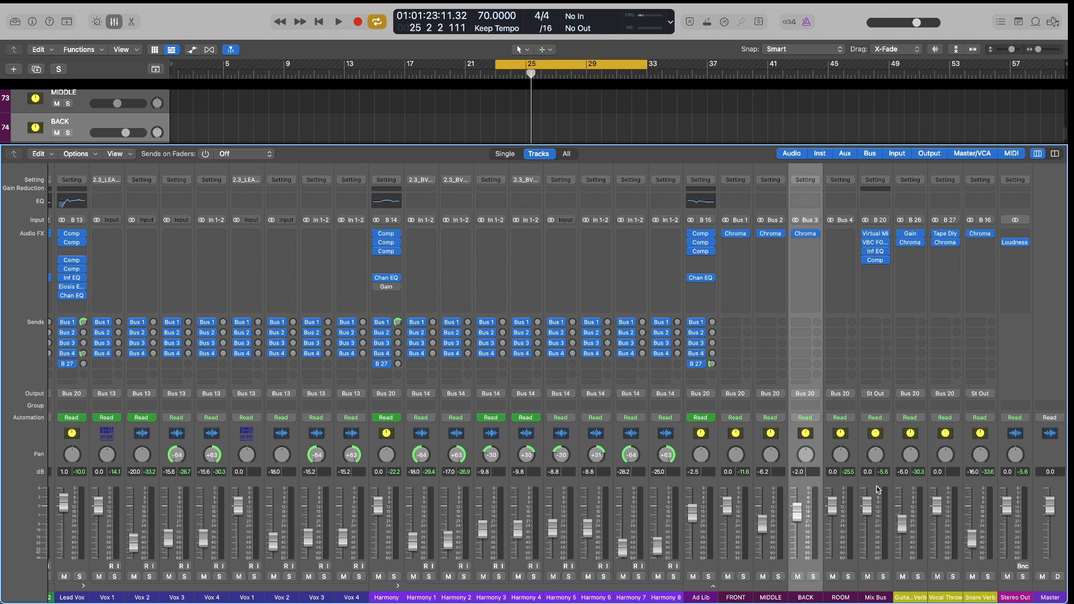
pyautogui.click(808, 235)
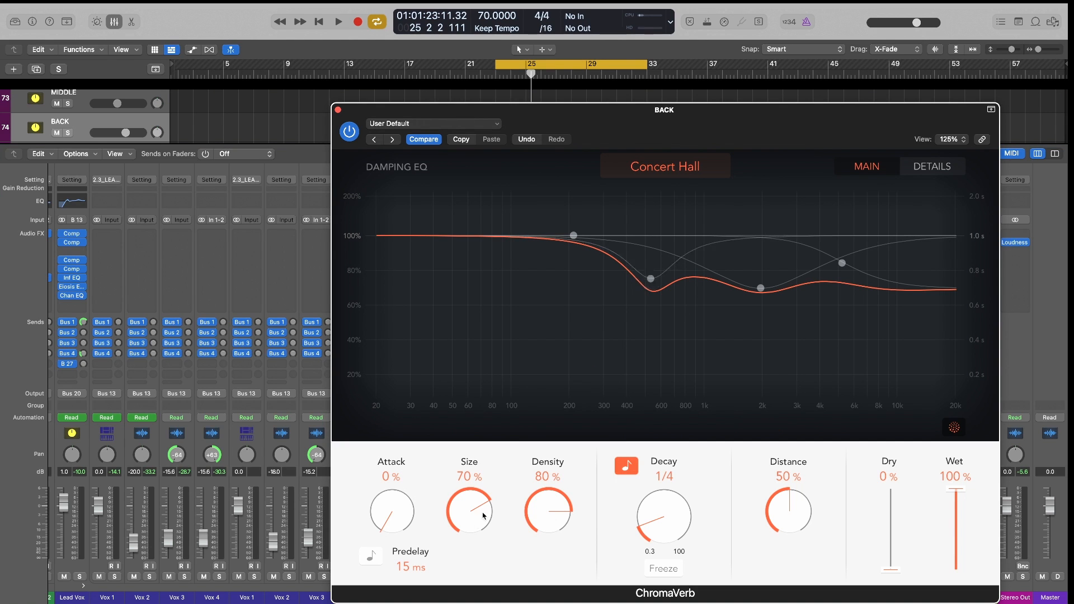
# - Reduce the BACK reverb's predelay, increase its distance and lower its high-frequency damping point further
pyautogui.moveTo(413, 571); pyautogui.dragTo(412, 587)
pyautogui.moveTo(792, 519); pyautogui.dragTo(788, 509)
pyautogui.moveTo(841, 263); pyautogui.dragTo(828, 280)
# - Narrow the BACK reverb's output EQ with a low cut near 450 Hz and a lower high cut, and shift the early/late balance toward late
pyautogui.click(932, 168)
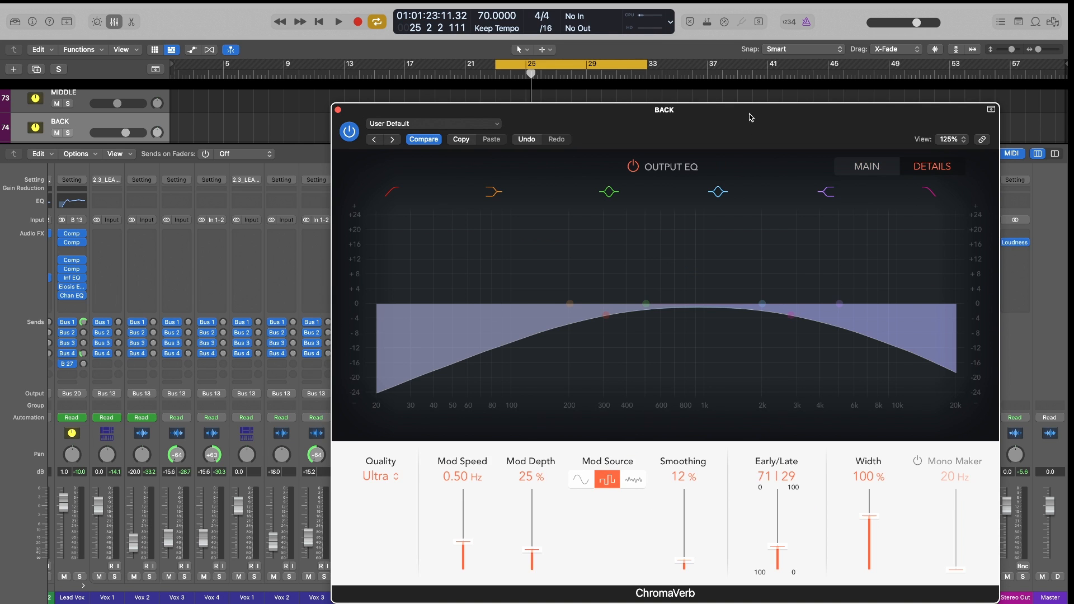
pyautogui.moveTo(750, 118); pyautogui.dragTo(734, 118)
pyautogui.moveTo(774, 315); pyautogui.dragTo(735, 317)
pyautogui.moveTo(602, 322); pyautogui.dragTo(633, 319)
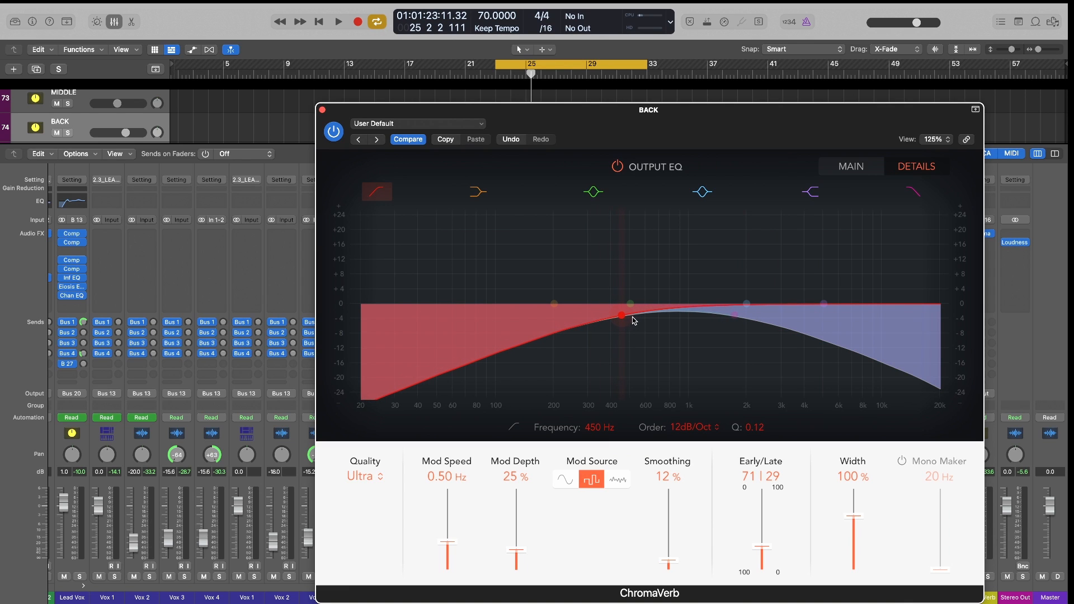
pyautogui.keyDown('alt'); pyautogui.click(766, 544); pyautogui.keyUp('alt')
pyautogui.moveTo(766, 531); pyautogui.dragTo(766, 529)
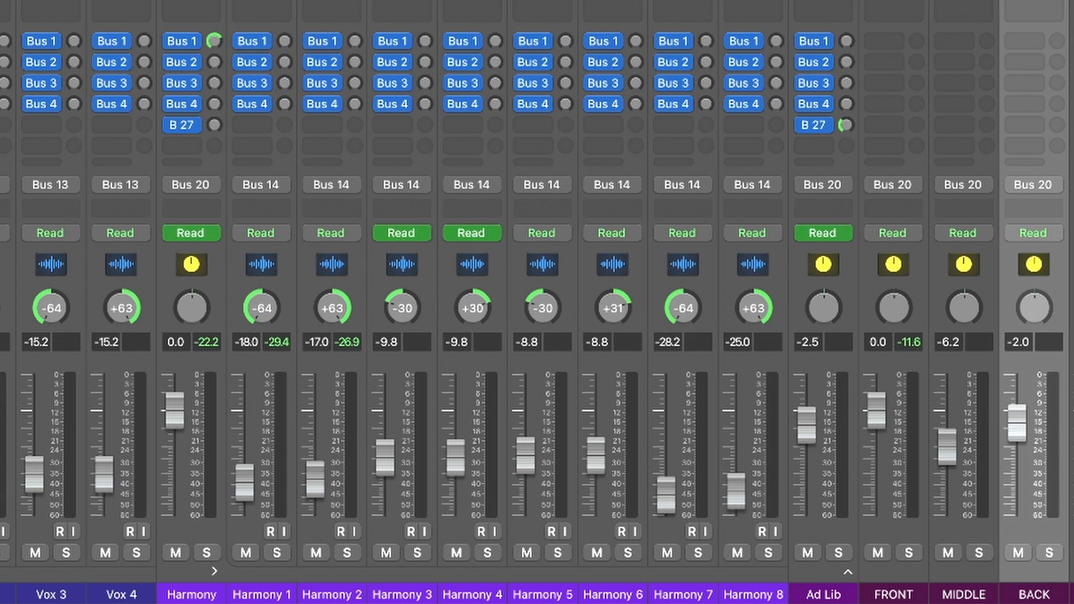
# - Reset the FRONT, MIDDLE and BACK faders together to 0.0 dB
pyautogui.click(893, 7)
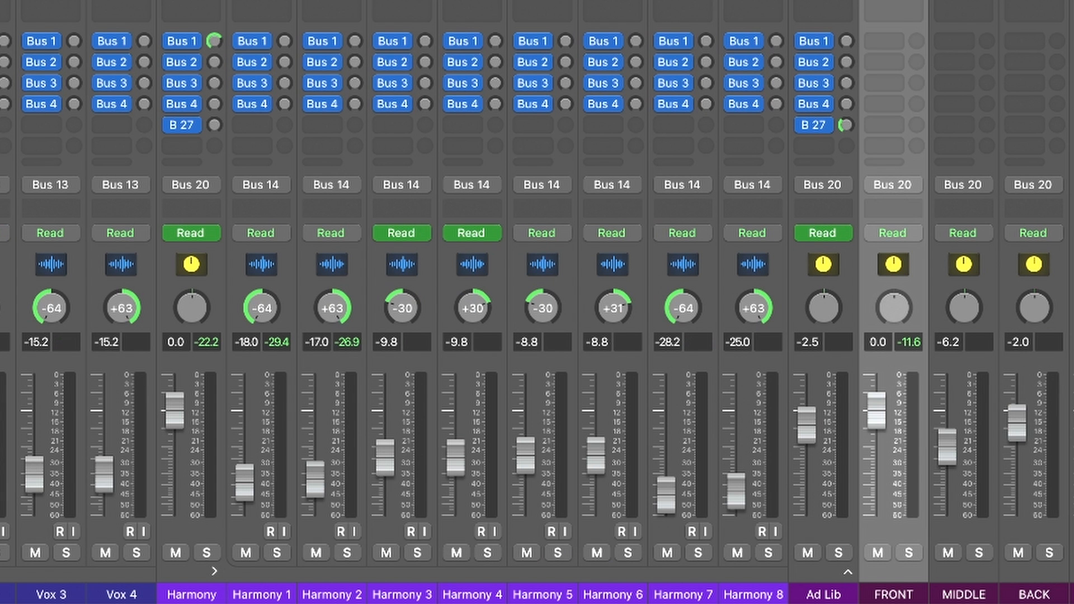
pyautogui.keyDown('shift'); pyautogui.click(1017, 28); pyautogui.keyUp('shift')
pyautogui.keyDown('alt'); pyautogui.click(944, 437); pyautogui.keyUp('alt')
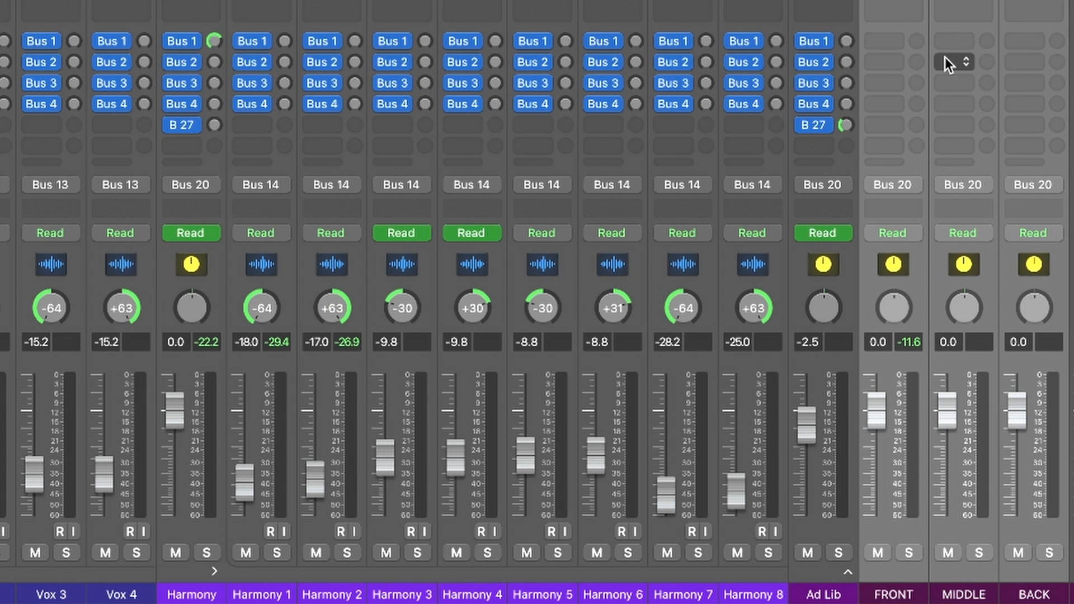
# - Set the Bus 3 sends of the Ad Lib and Harmony channels to 0.0 dB and turn down Harmony's Bus 1 send
pyautogui.click(823, 7)
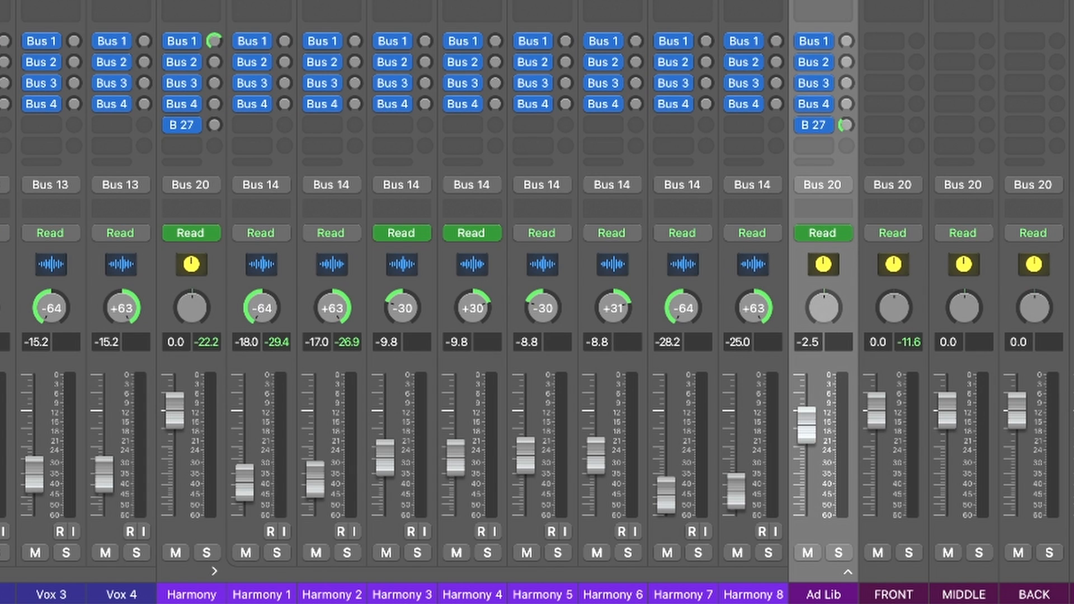
pyautogui.keyDown('alt'); pyautogui.click(846, 83); pyautogui.keyUp('alt')
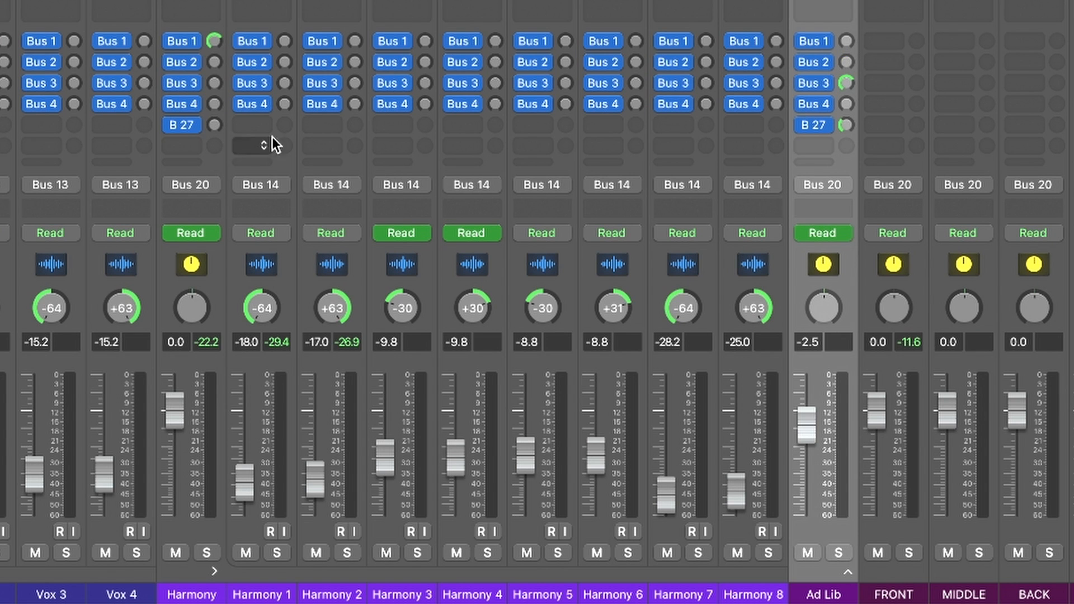
pyautogui.keyDown('alt'); pyautogui.click(214, 83); pyautogui.keyUp('alt')
pyautogui.moveTo(215, 42); pyautogui.dragTo(215, 73)
# - Set the Bus 1 sends of both acoustic kick channels, Snare 1 and Snare 2 together to 0.0 dB
pyautogui.hscroll(-5, 608, 148)
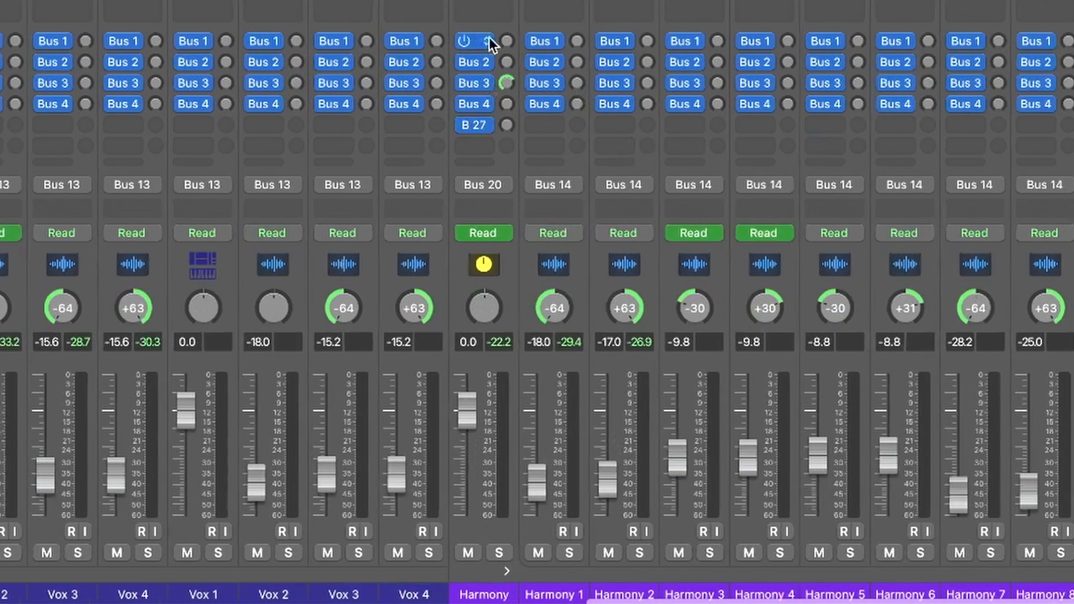
pyautogui.hscroll(-10, 488, 43)
pyautogui.hscroll(-10, 56, 47)
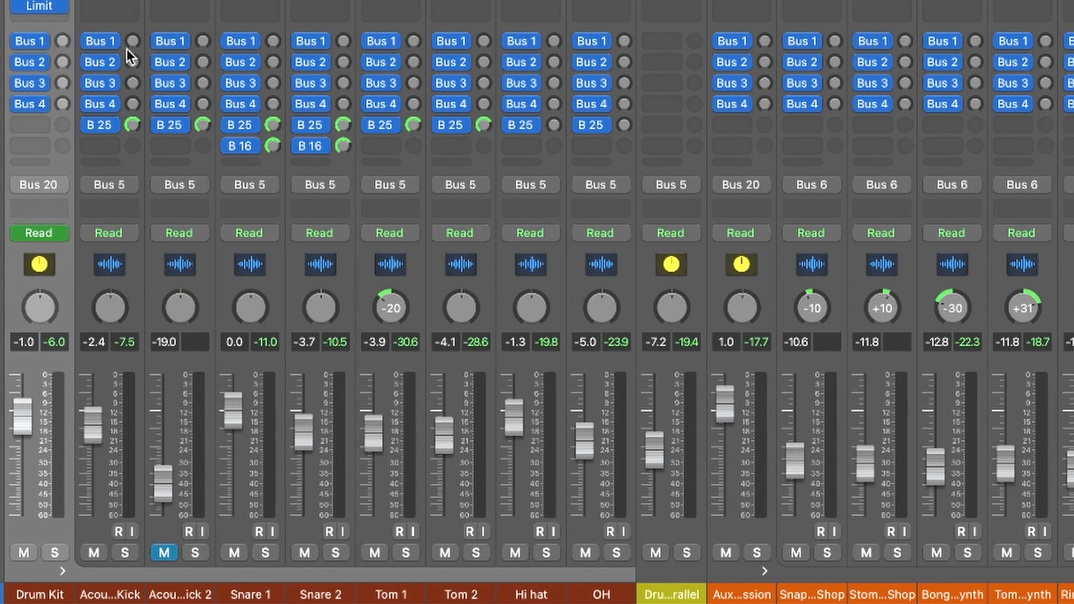
pyautogui.click(109, 594)
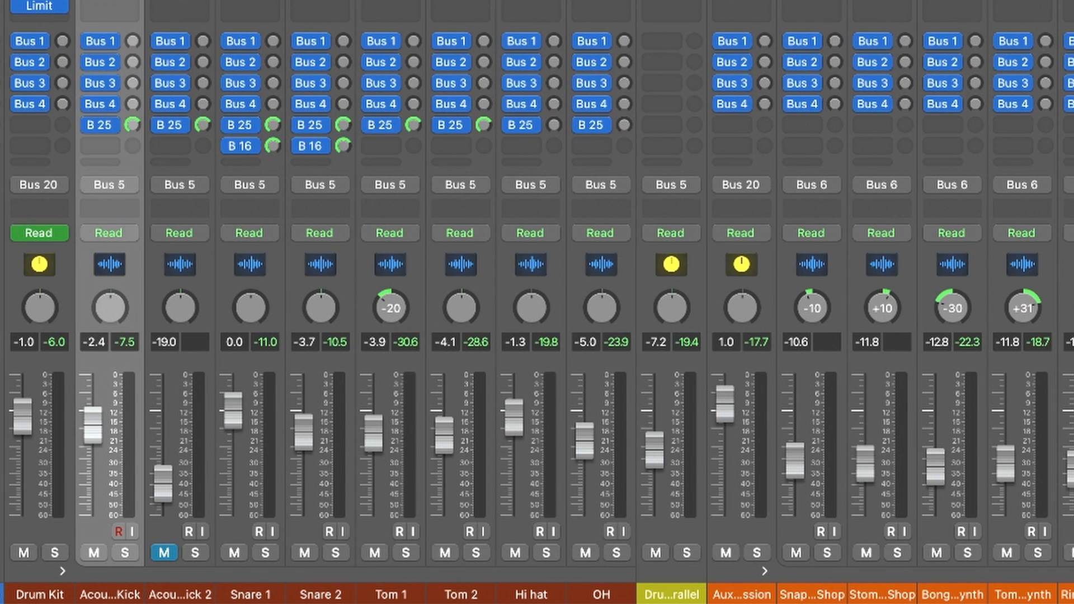
pyautogui.keyDown('shift'); pyautogui.click(291, 253); pyautogui.keyUp('shift')
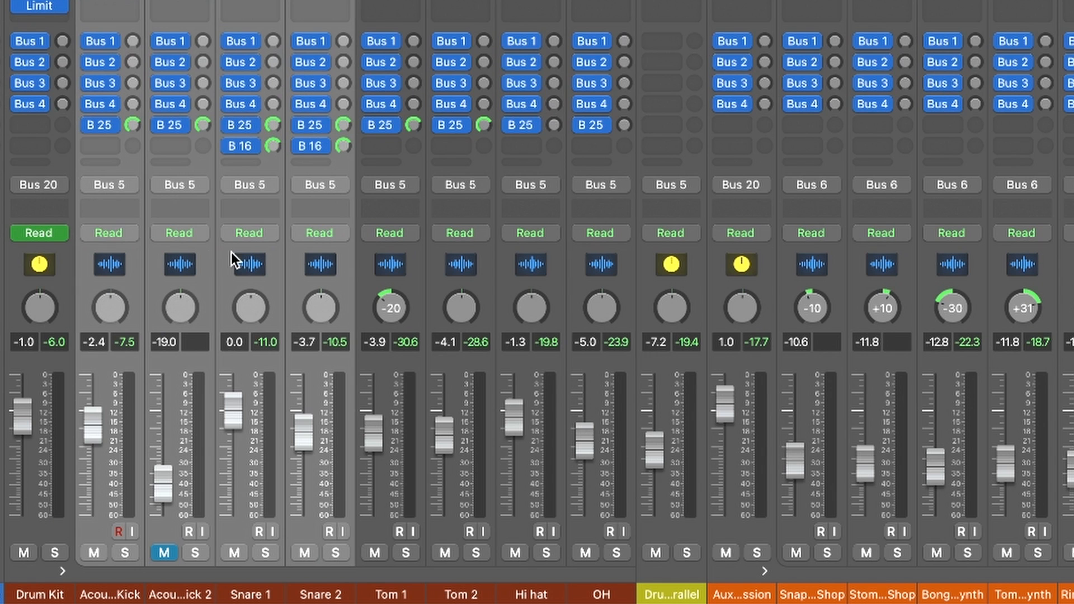
pyautogui.keyDown('alt'); pyautogui.click(133, 41); pyautogui.keyUp('alt')
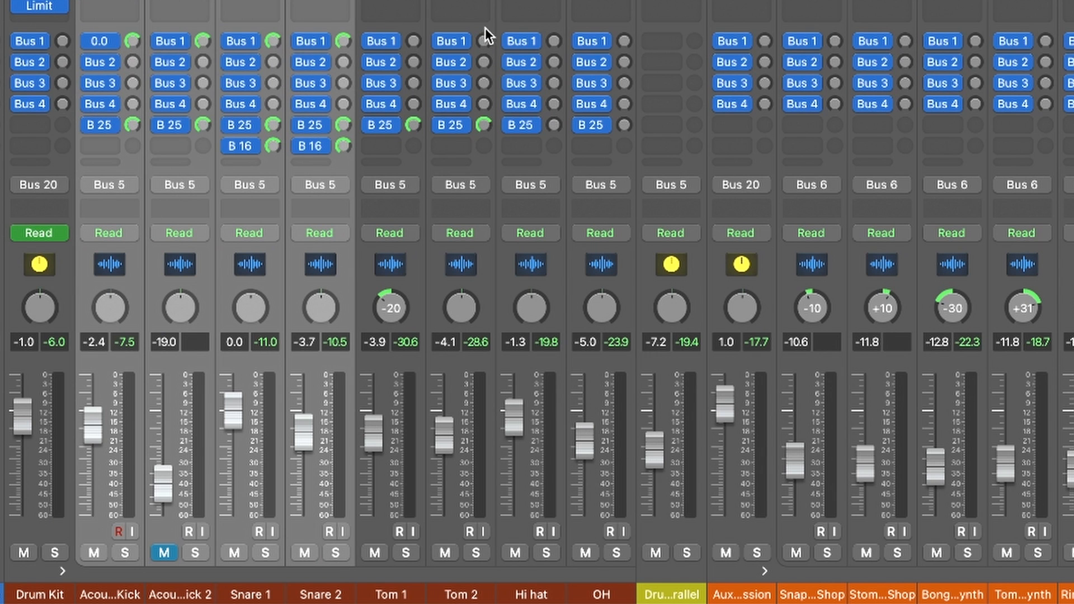
# - Set the Bus 2 sends of Tom 1, Tom 2, Hi hat and OH to 0.0 dB
pyautogui.click(391, 594)
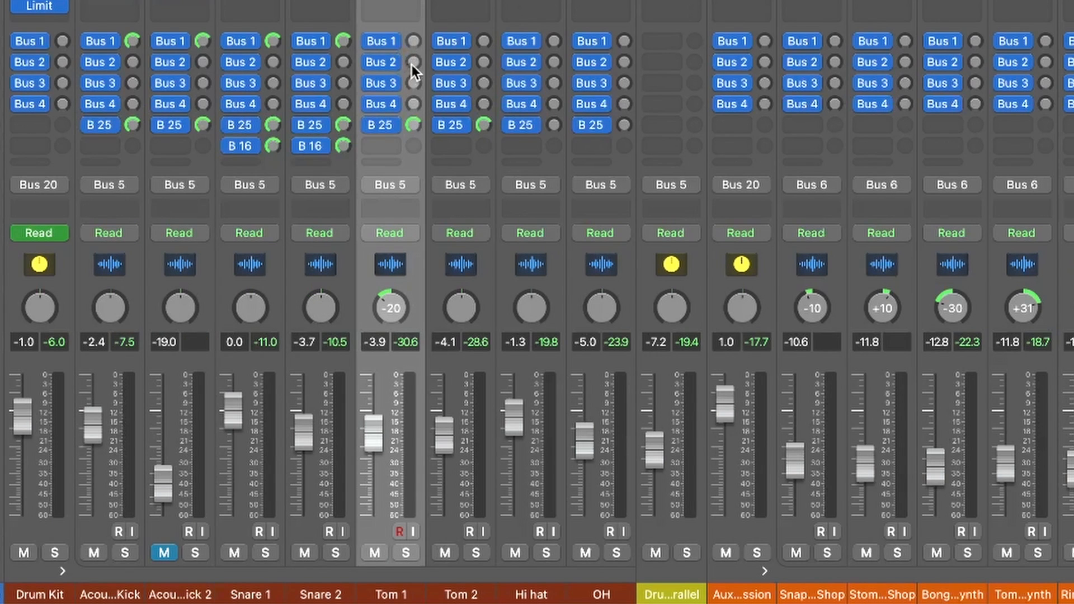
pyautogui.keyDown('alt'); pyautogui.click(484, 62); pyautogui.keyUp('alt')
pyautogui.moveTo(531, 594); pyautogui.dragTo(601, 594)
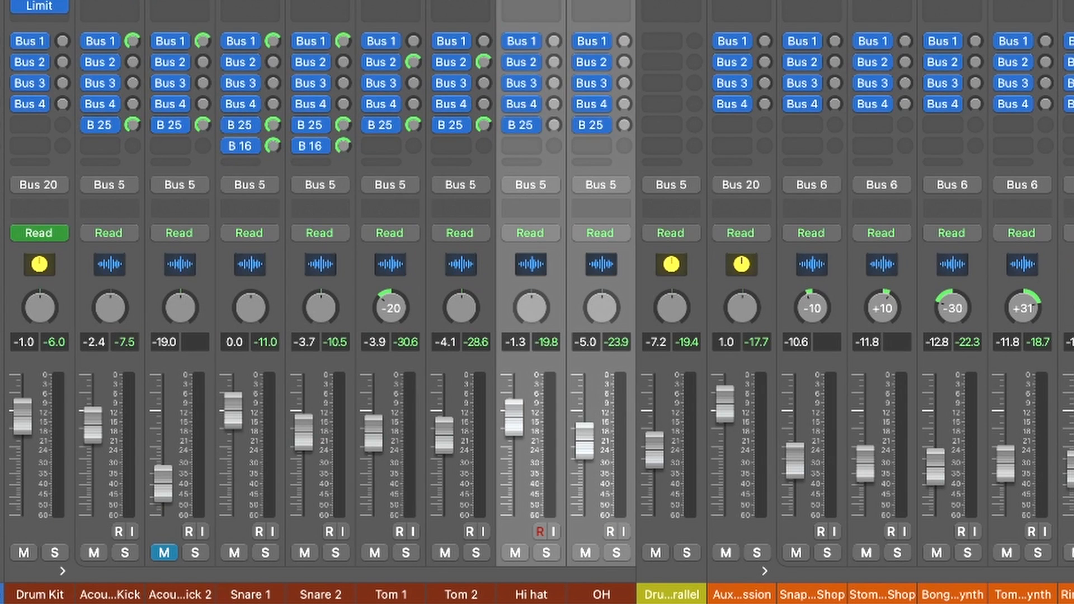
pyautogui.keyDown('alt'); pyautogui.click(553, 62); pyautogui.keyUp('alt')
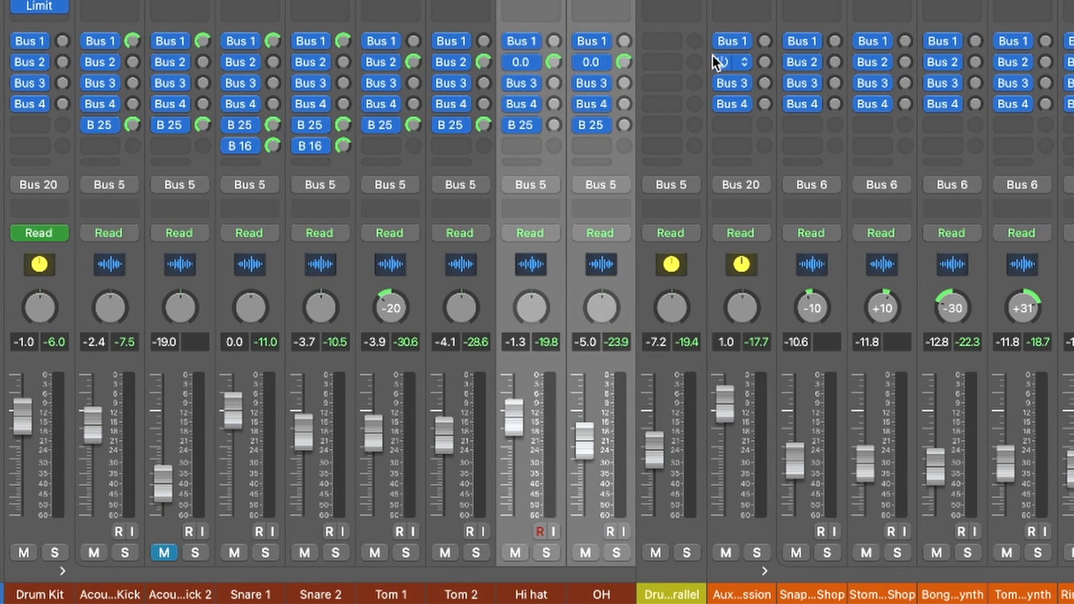
# - Set the Bus 2 send of the auxiliary percussion group channel to 0.0 dB
pyautogui.press('Right')
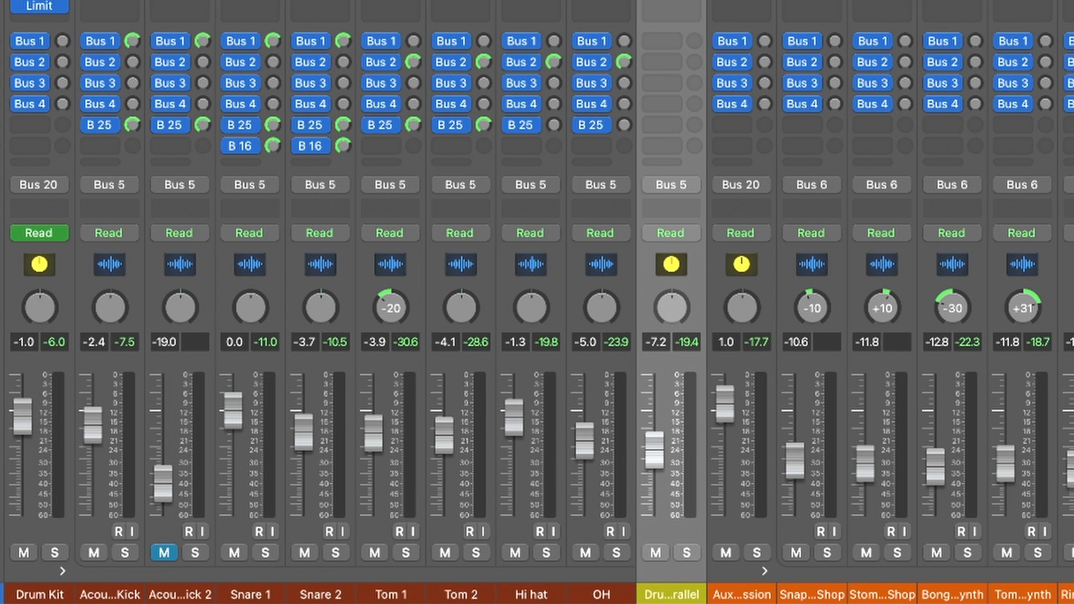
pyautogui.press('Right')
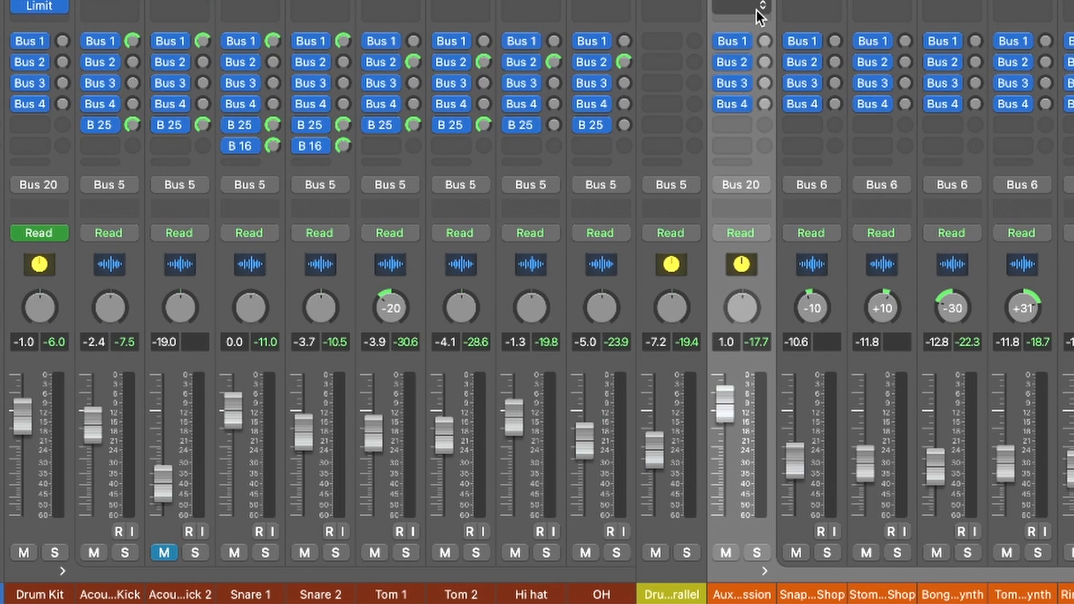
pyautogui.moveTo(749, 58)
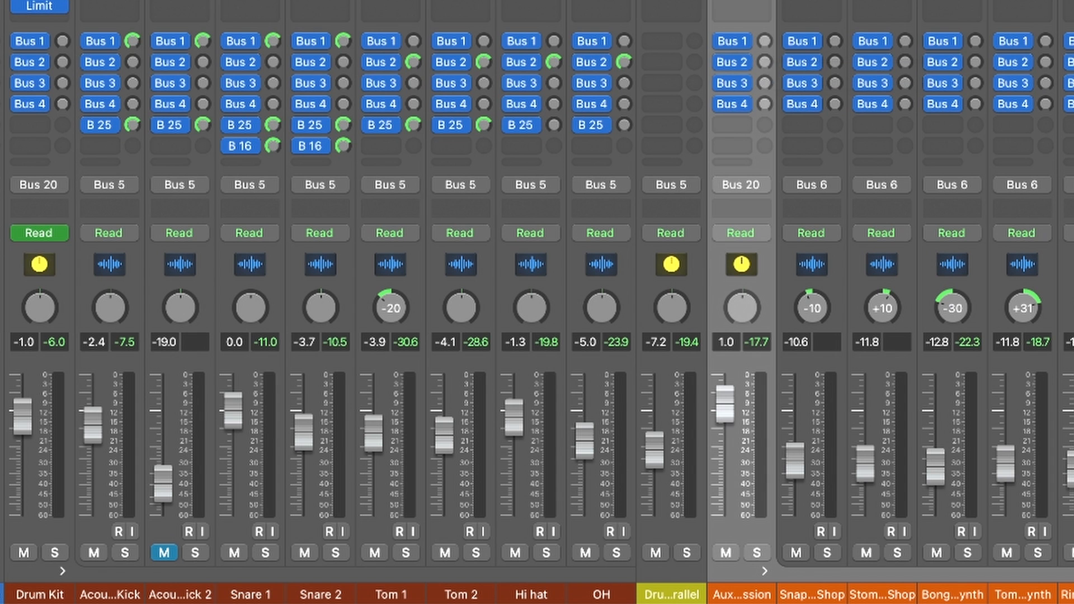
pyautogui.click(251, 172)
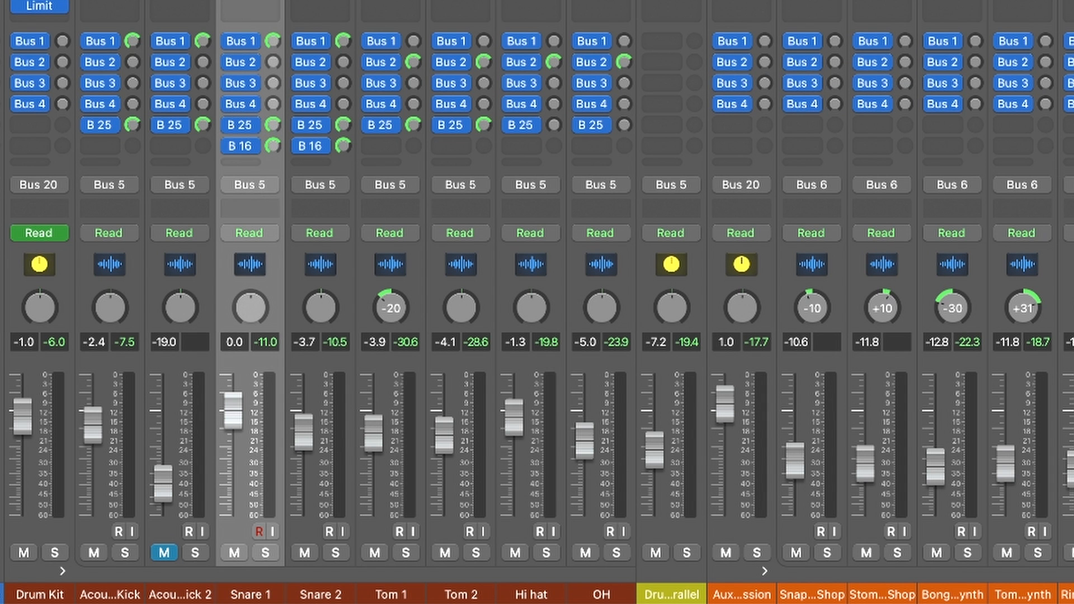
pyautogui.click(109, 173)
pyautogui.hscroll(8, 537, 302)
pyautogui.hscroll(5, 537, 302)
pyautogui.hscroll(-10, 537, 302)
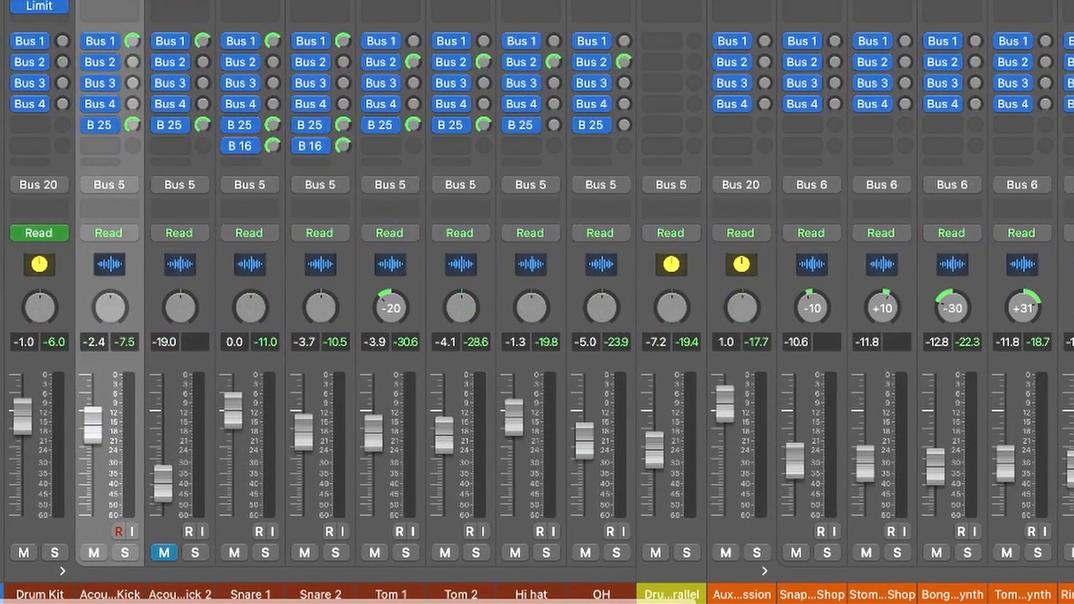
pyautogui.click(742, 594)
pyautogui.keyDown('alt'); pyautogui.click(764, 62); pyautogui.keyUp('alt')
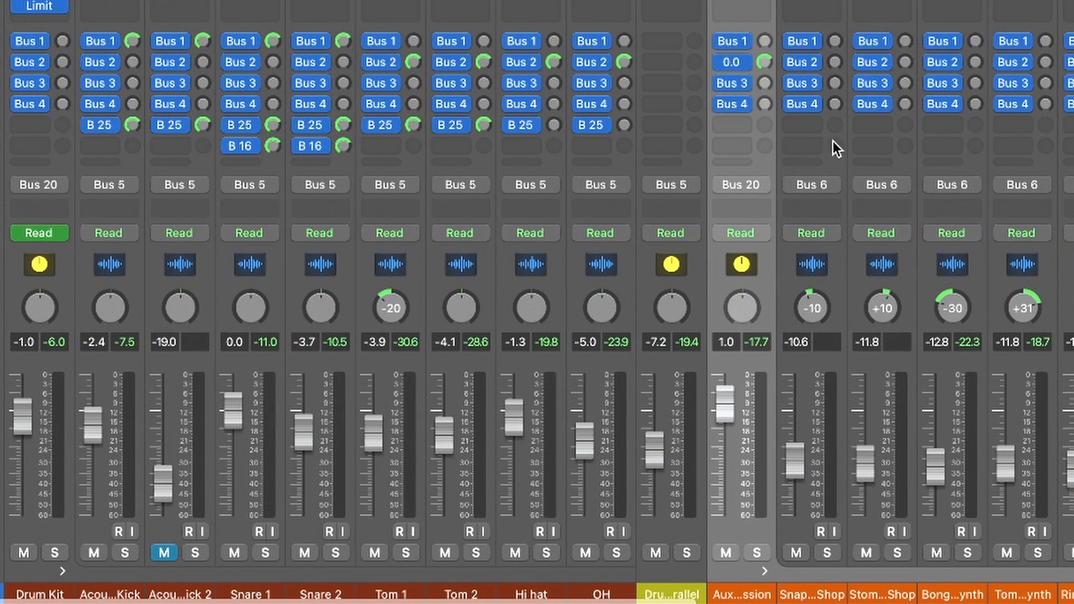
# - Set the Bus 2 sends of the Bass and rhythm guitar group channels to 0.0 dB
pyautogui.hscroll(9, 1010, 179)
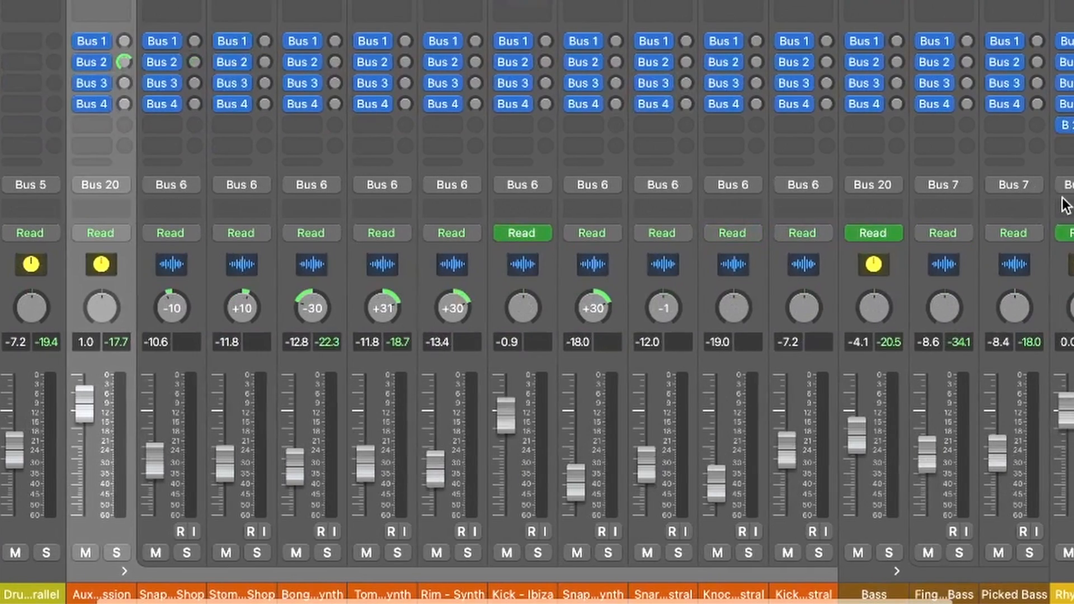
pyautogui.click(905, 143)
pyautogui.keyDown('alt'); pyautogui.click(897, 62); pyautogui.keyUp('alt')
pyautogui.hscroll(5, 945, 144)
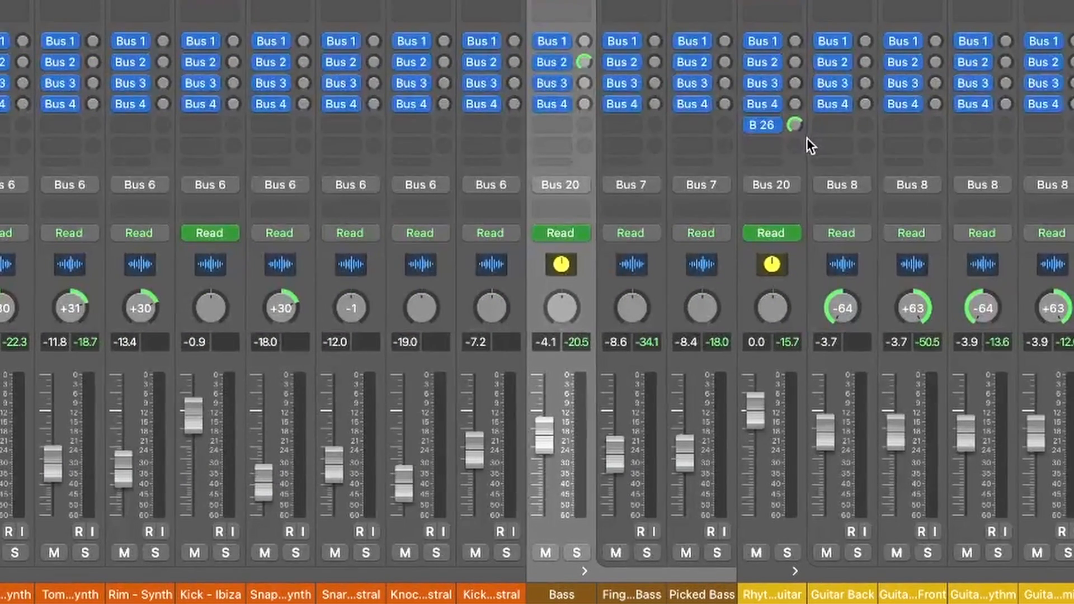
pyautogui.keyDown('alt'); pyautogui.click(795, 62); pyautogui.keyUp('alt')
# - Solo the Lead Guitar group channel and play back its part in the arrangement
pyautogui.hscroll(4, 954, 245)
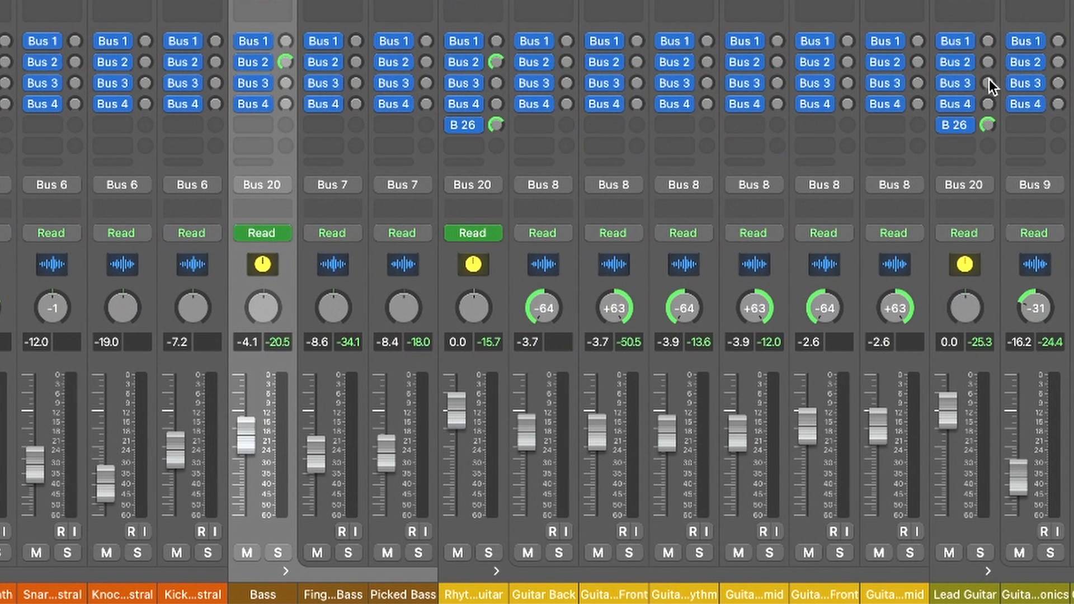
pyautogui.click(964, 10)
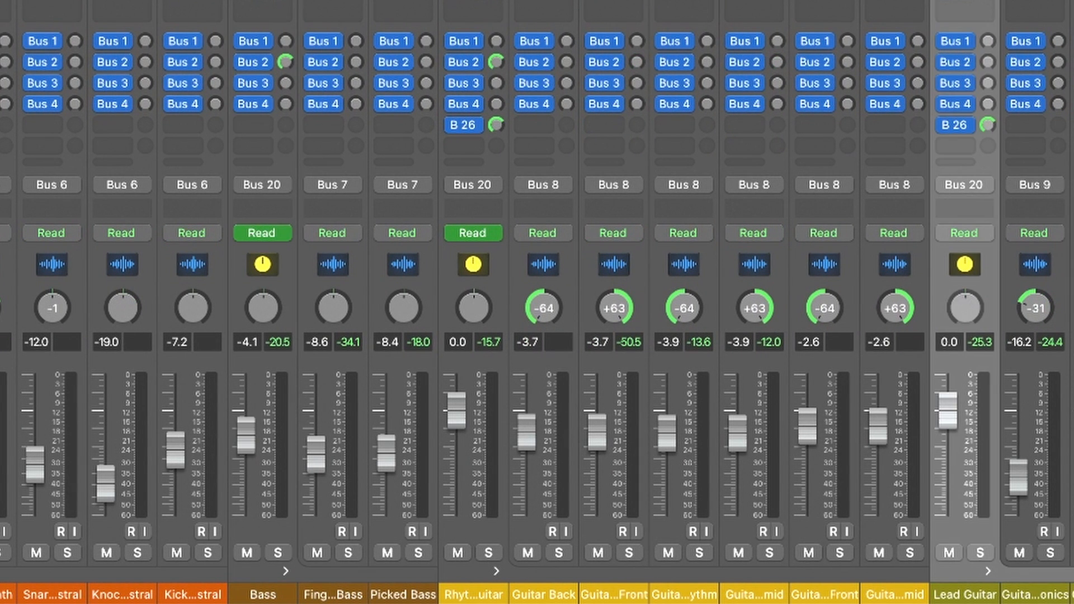
pyautogui.press('x')
pyautogui.scroll(6, 536, 302)
pyautogui.press('s')
pyautogui.press('space')
pyautogui.scroll(-8, 627, 302)
# - Raise the Lead Guitar's Bus 2 send and set the Keys channel's Bus 2 send to 0.0 dB
pyautogui.press('x')
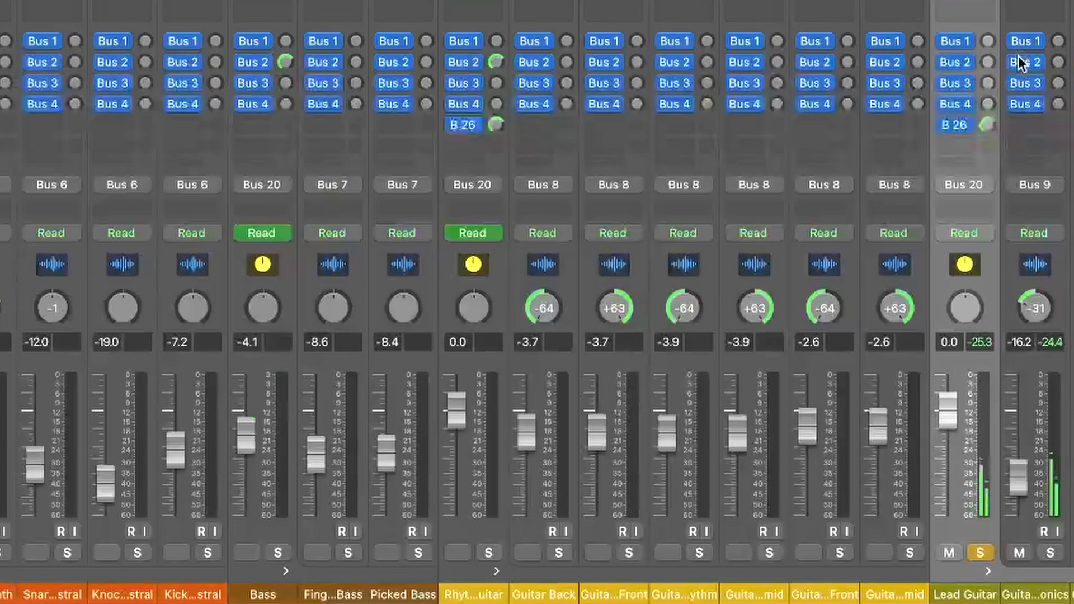
pyautogui.hscroll(6, 988, 75)
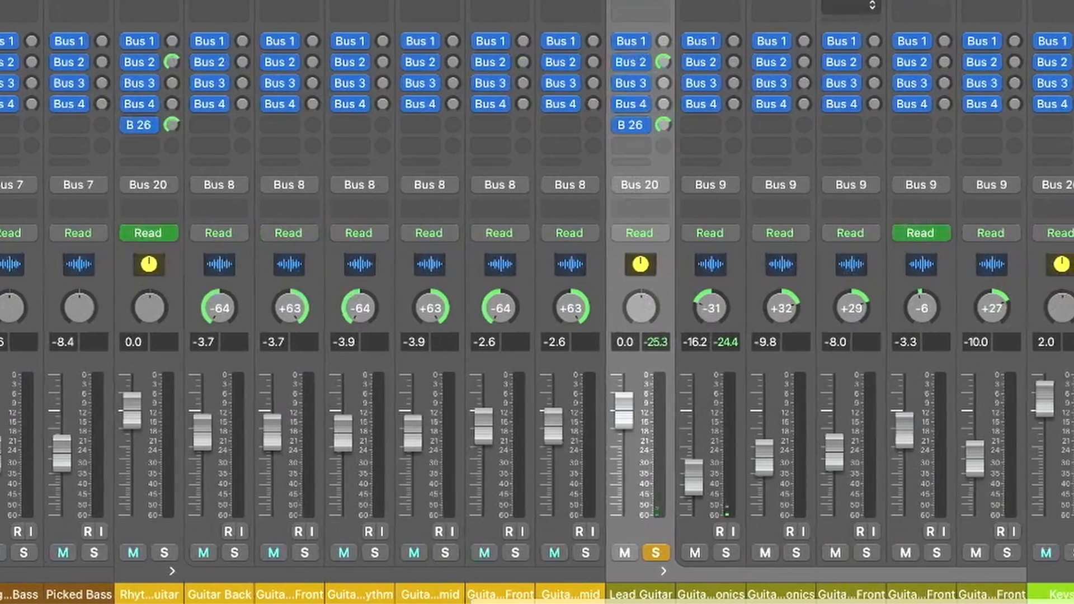
pyautogui.hscroll(2, 968, 83)
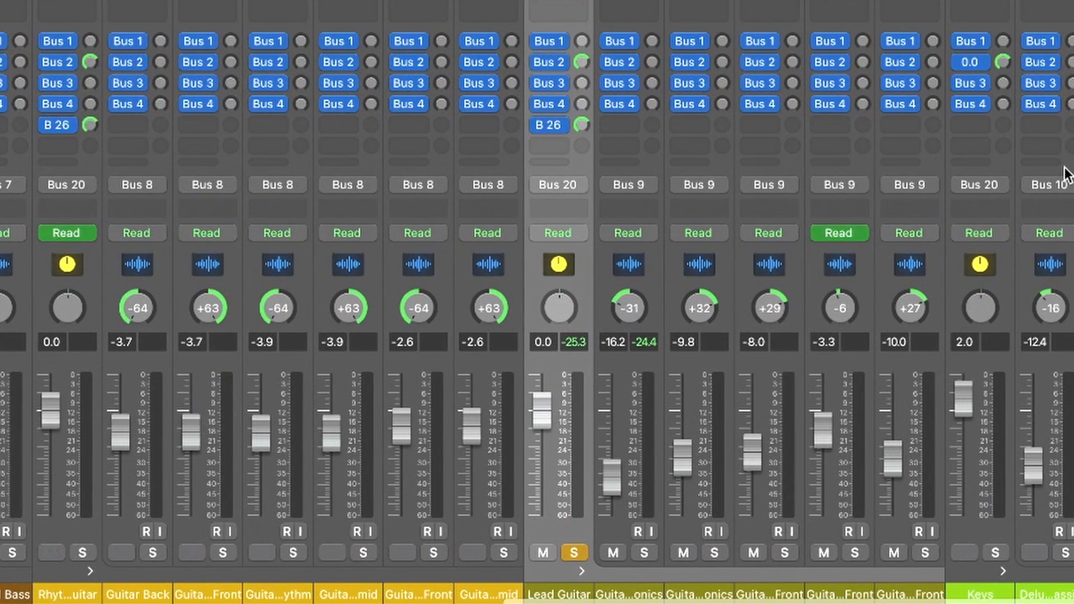
# - Return the playhead to the start and solo the Synth group channel
pyautogui.hscroll(5, 1065, 174)
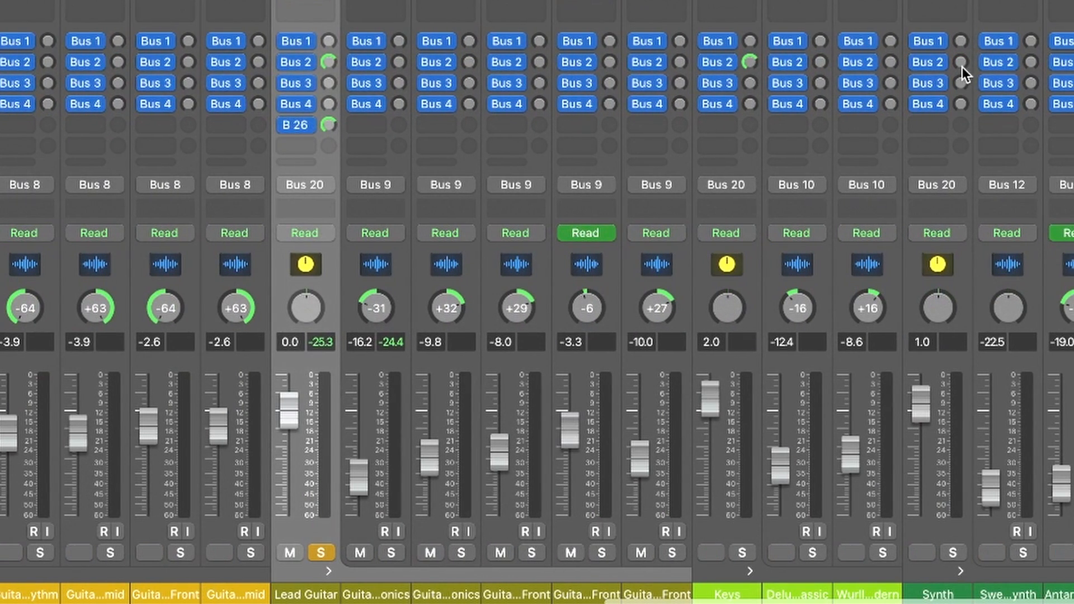
pyautogui.press('x')
pyautogui.press('Return')
pyautogui.press('x')
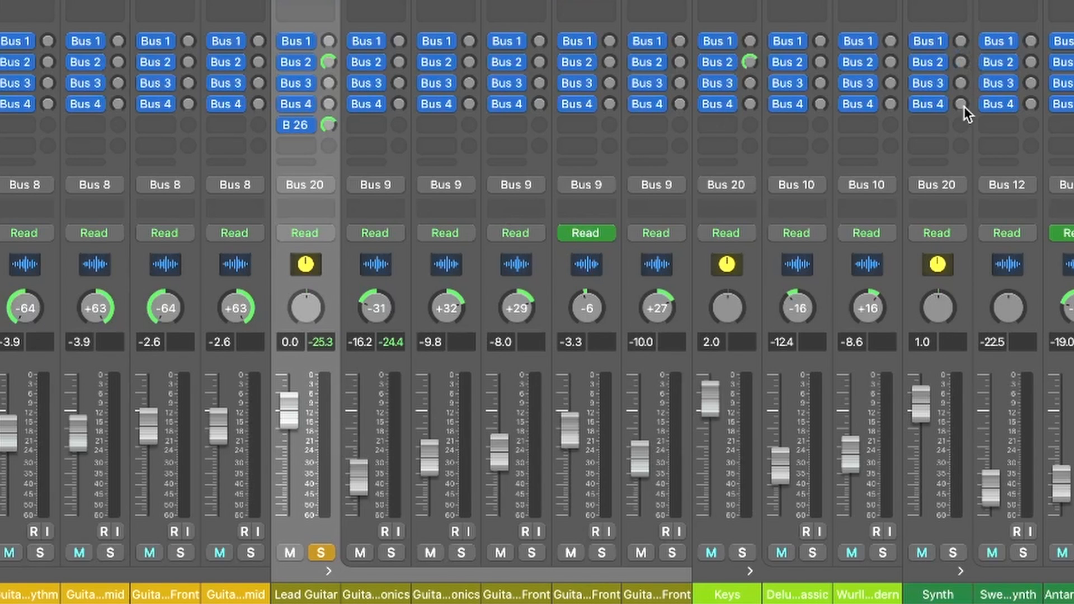
pyautogui.click(949, 358)
pyautogui.press('s')
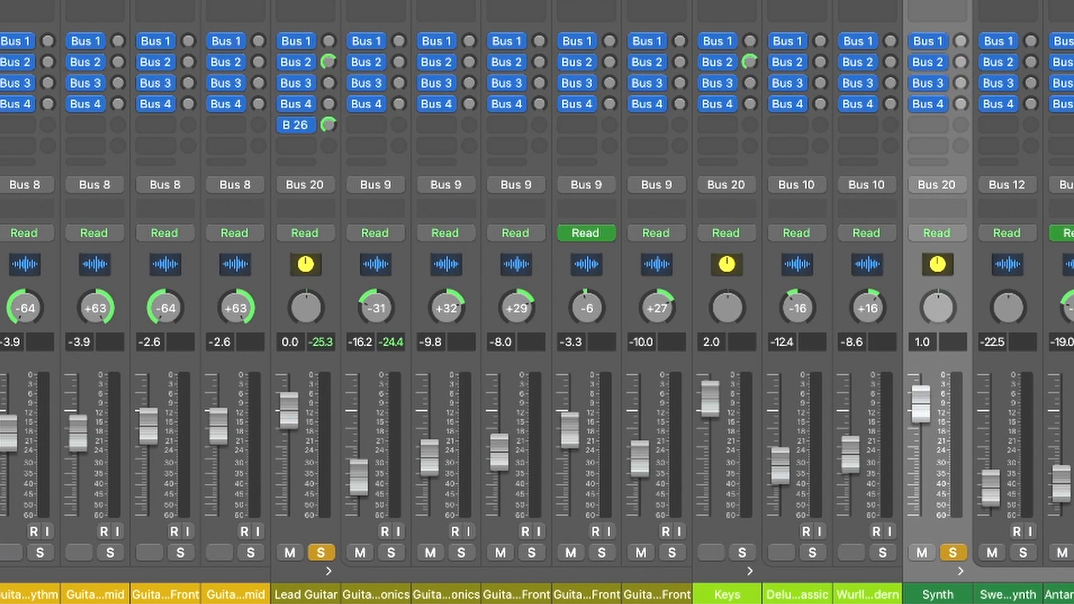
# - Play back the soloed Synth group's part and examine its regions in the arrangement
pyautogui.press('x')
pyautogui.hotkey('alt', ',')
pyautogui.hotkey('alt', ',')
pyautogui.hotkey('alt', '.')
pyautogui.click(653, 1)
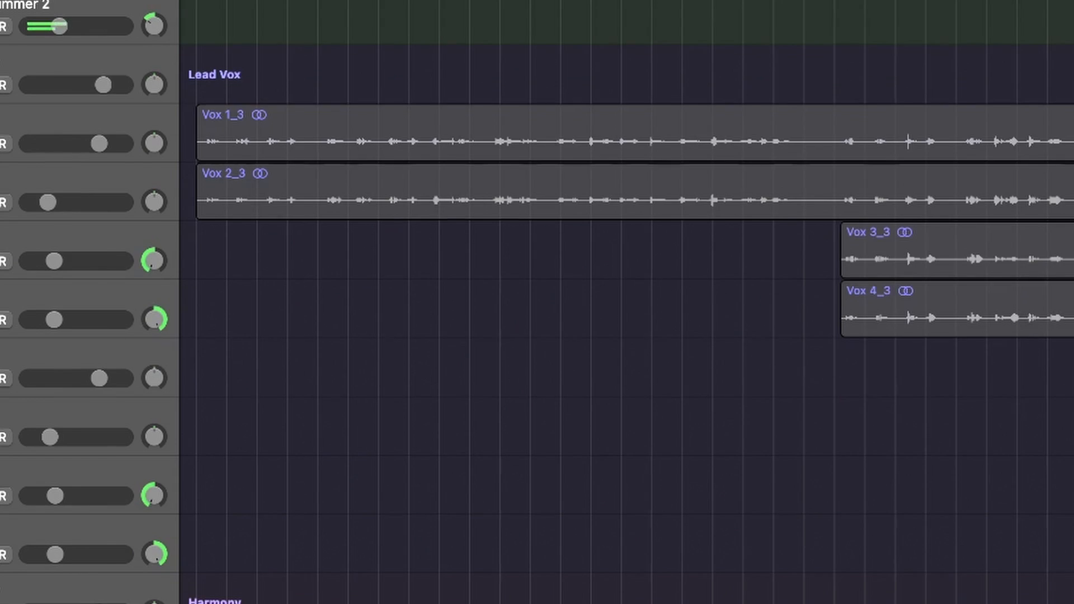
pyautogui.scroll(4, 537, 302)
pyautogui.scroll(-12, 537, 302)
pyautogui.scroll(9, 537, 302)
pyautogui.scroll(5, 537, 302)
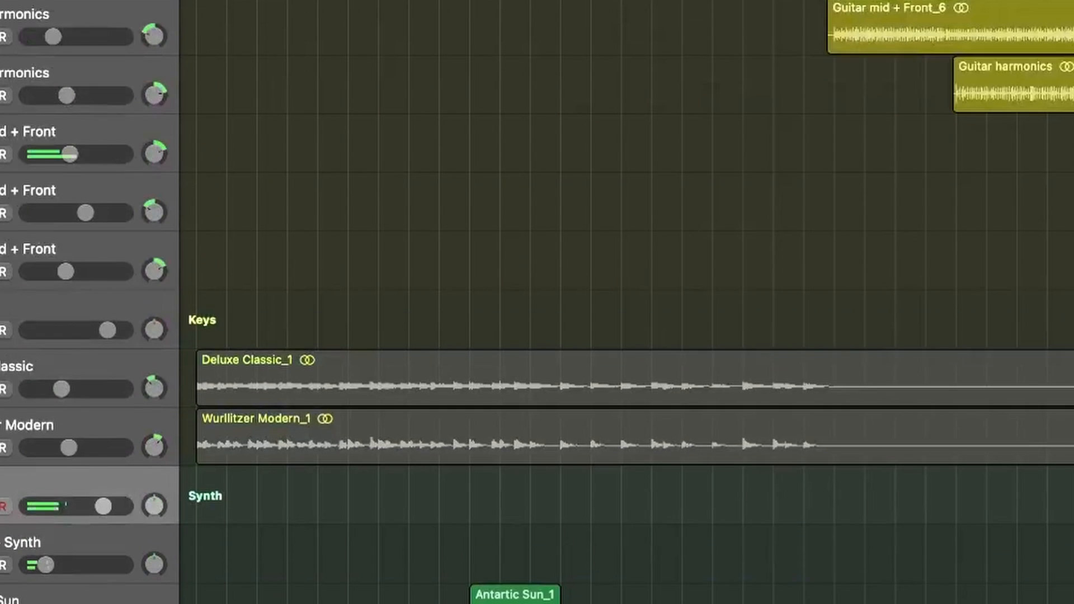
pyautogui.scroll(-6, 788, 5)
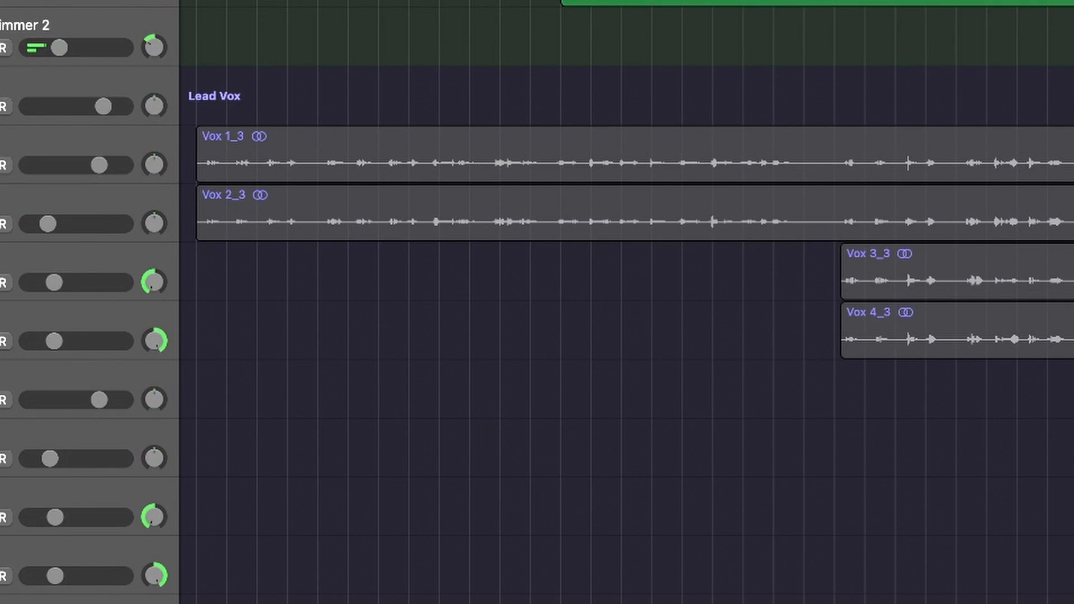
# - Raise the Synth group channel's Bus 3 send and review the sends across the instrument and vocal group channels
pyautogui.press('x')
pyautogui.hscroll(6, 957, 83)
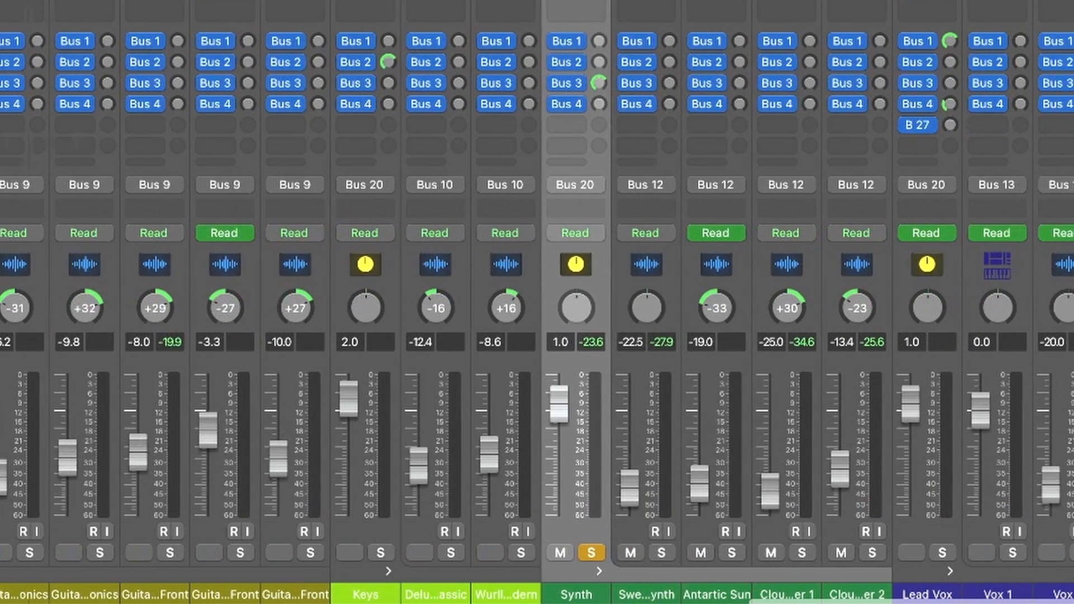
pyautogui.hscroll(7, 973, 45)
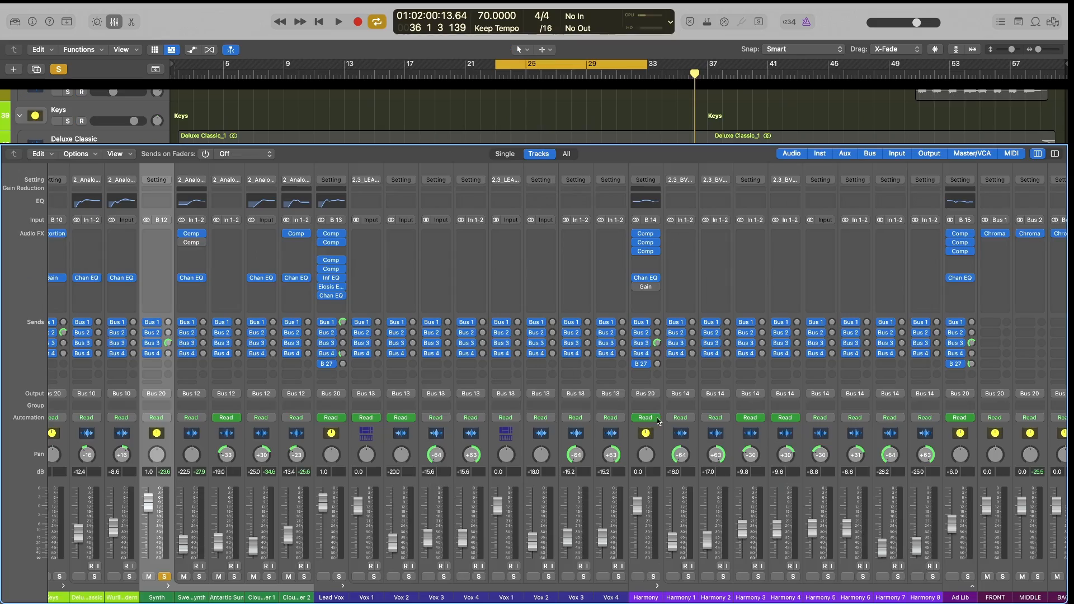
pyautogui.hscroll(-15, 570, 381)
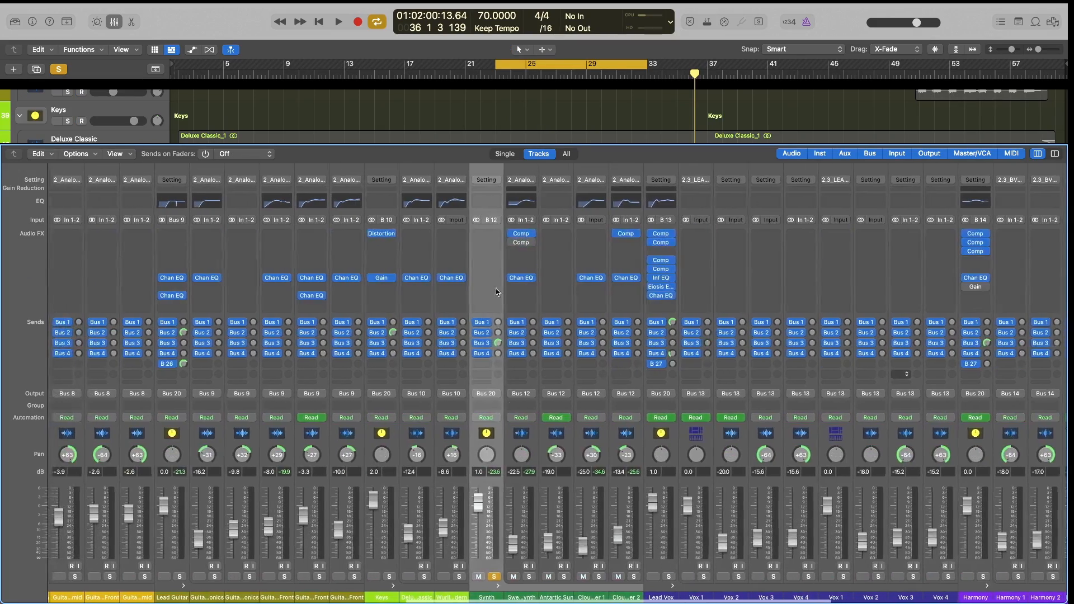
pyautogui.hscroll(12, 364, 334)
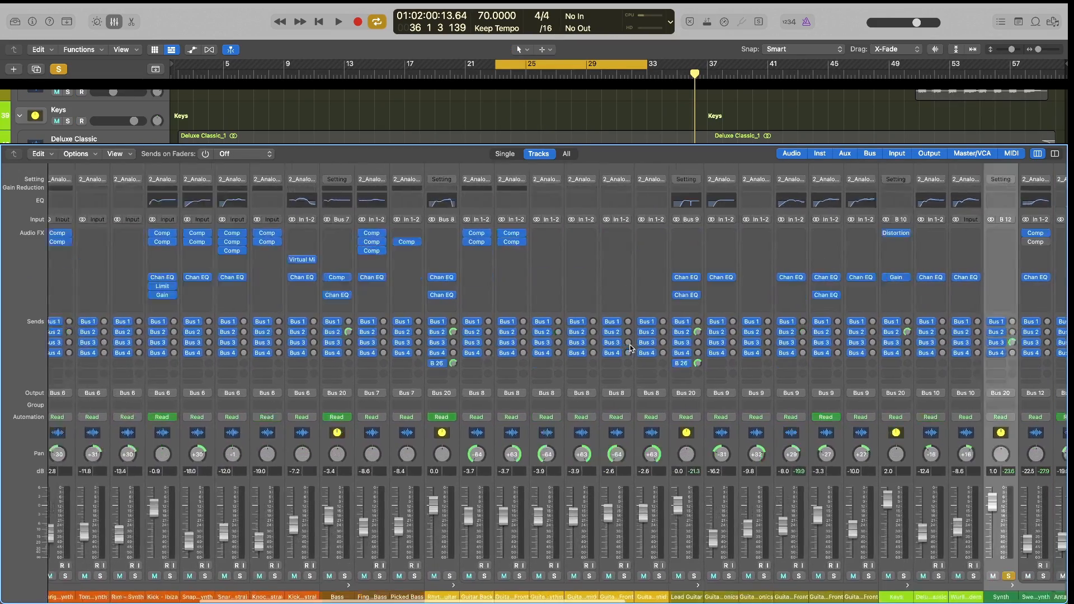
pyautogui.hscroll(12, 802, 345)
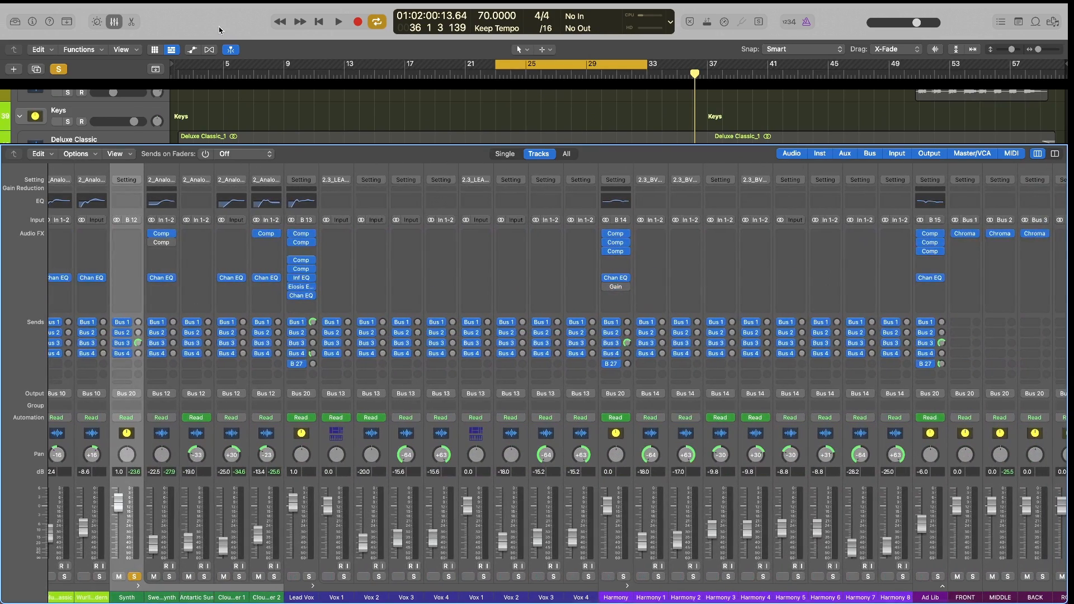
# - Clear the Synth solo and play back the full mix within the cycle range, watching the reverb channels
pyautogui.click(58, 71)
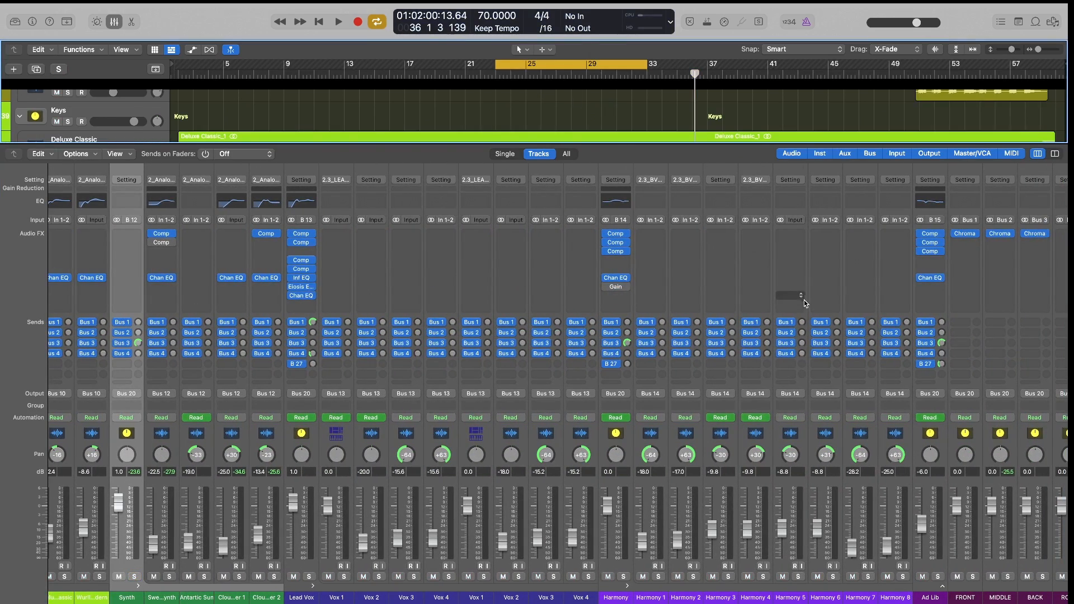
pyautogui.hscroll(4, 675, 485)
pyautogui.hscroll(2, 675, 485)
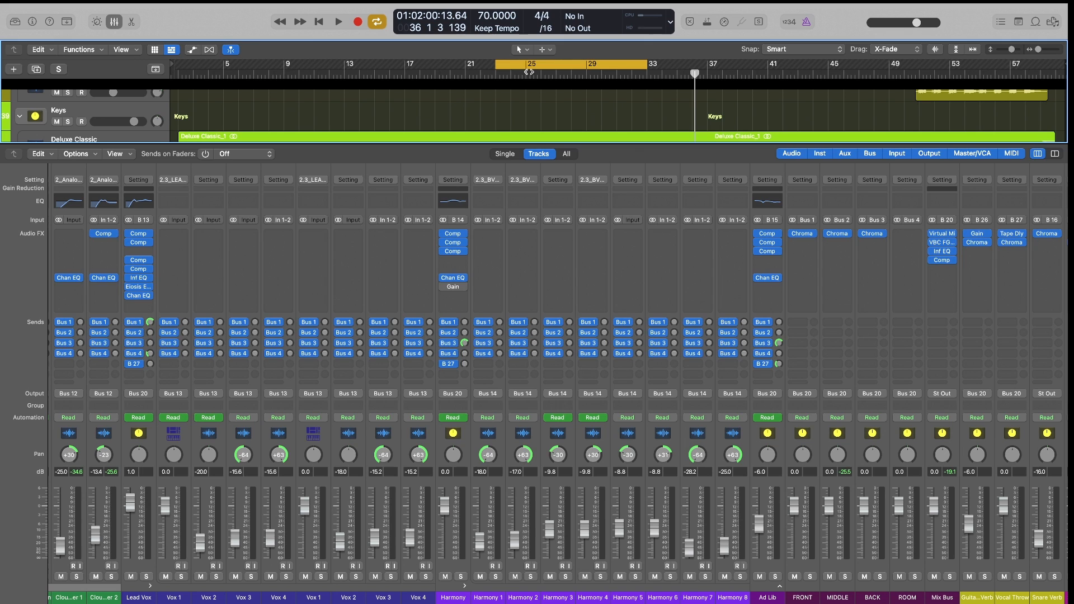
pyautogui.press('space')
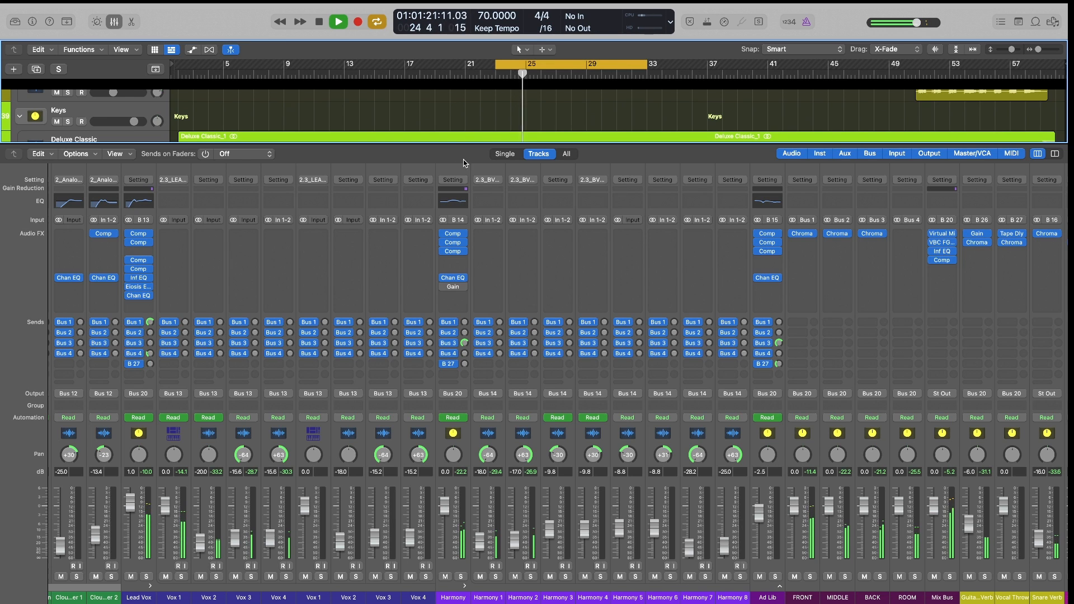
pyautogui.press('space')
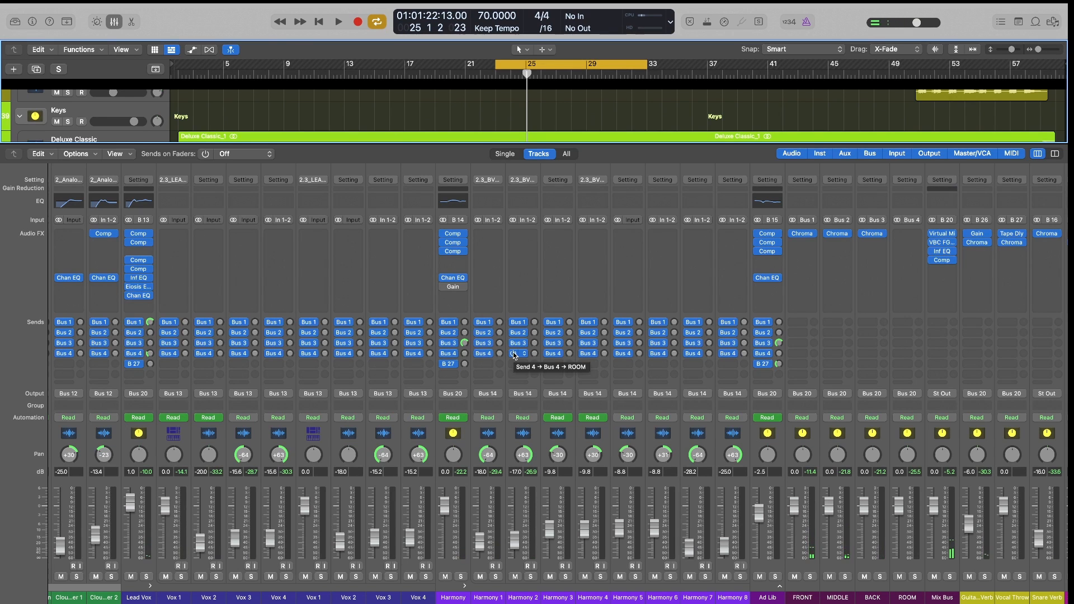
# - Lower the FRONT, MIDDLE and BACK reverb faders to -∞
pyautogui.click(798, 168)
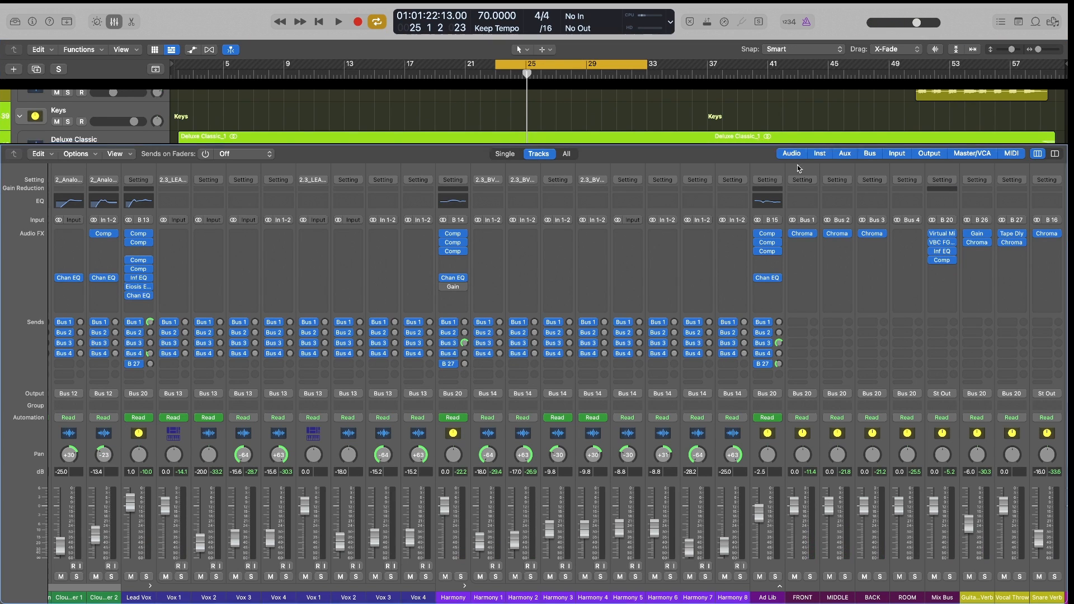
pyautogui.moveTo(798, 508); pyautogui.dragTo(797, 564)
pyautogui.moveTo(830, 508); pyautogui.dragTo(829, 559)
pyautogui.moveTo(865, 507); pyautogui.dragTo(864, 559)
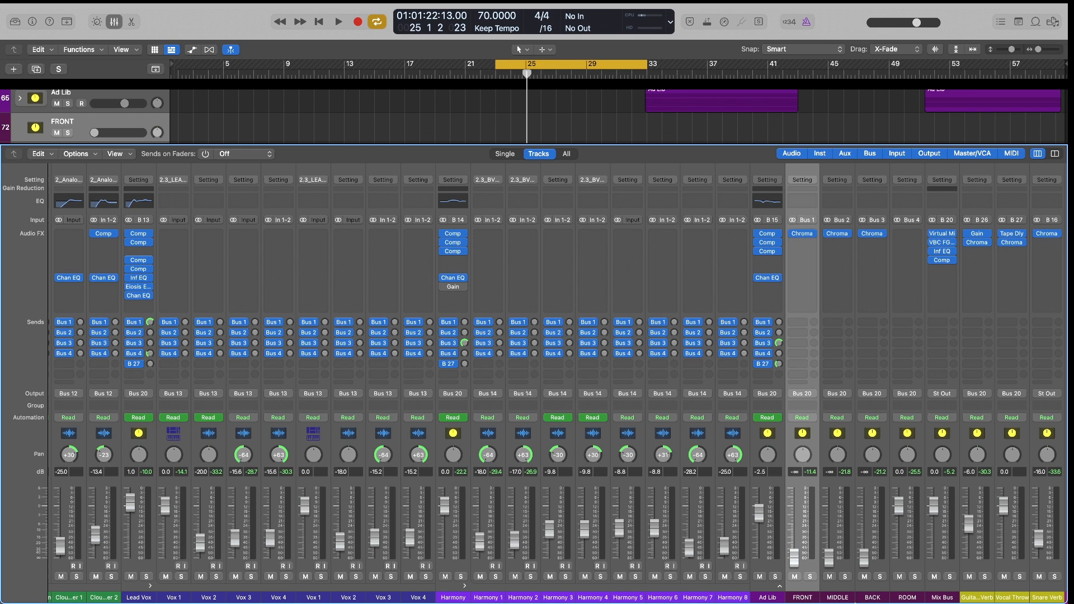
# - Set the FRONT reverb's fader to -16.0 dB by ear, comparing the mix with that channel muted and unmuted
pyautogui.moveTo(794, 557); pyautogui.dragTo(793, 541)
pyautogui.moveTo(793, 540); pyautogui.dragTo(801, 593)
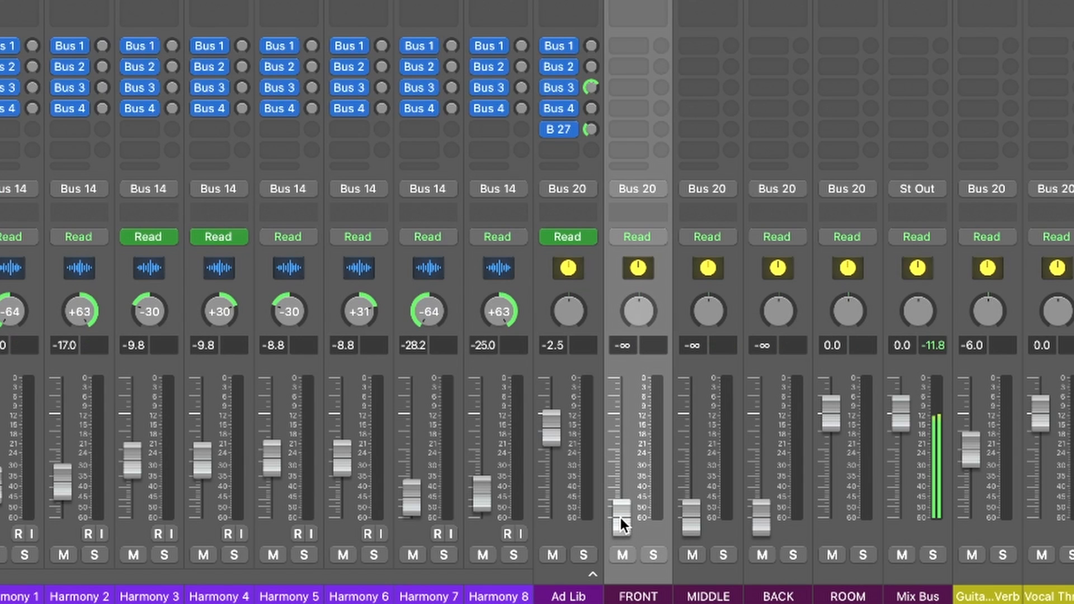
pyautogui.moveTo(795, 555); pyautogui.dragTo(794, 552)
pyautogui.moveTo(621, 507); pyautogui.dragTo(621, 475)
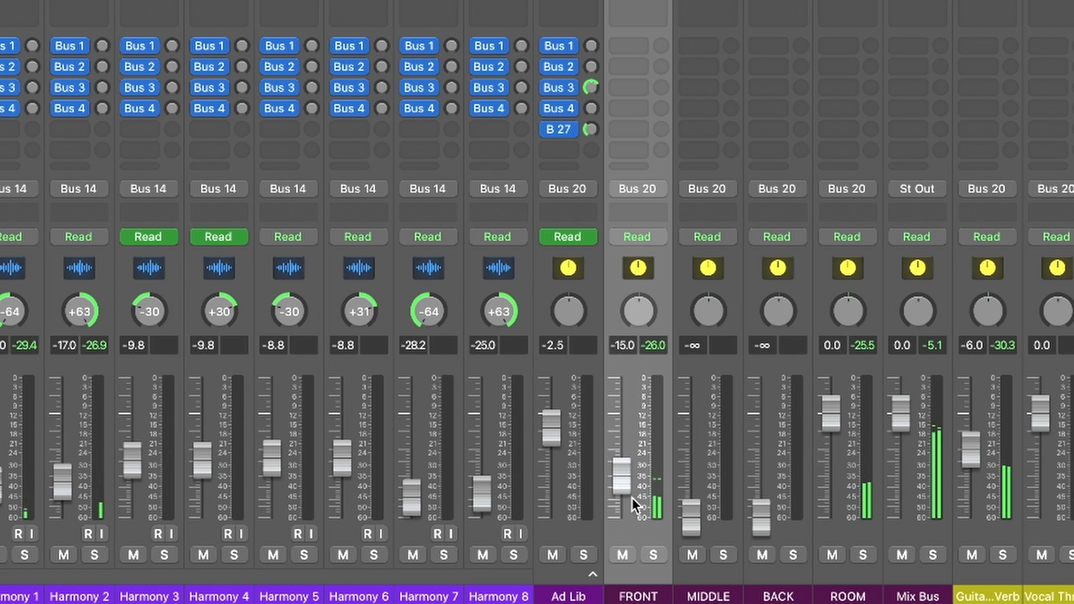
pyautogui.click(622, 554)
pyautogui.click(623, 554)
pyautogui.moveTo(622, 475); pyautogui.dragTo(621, 479)
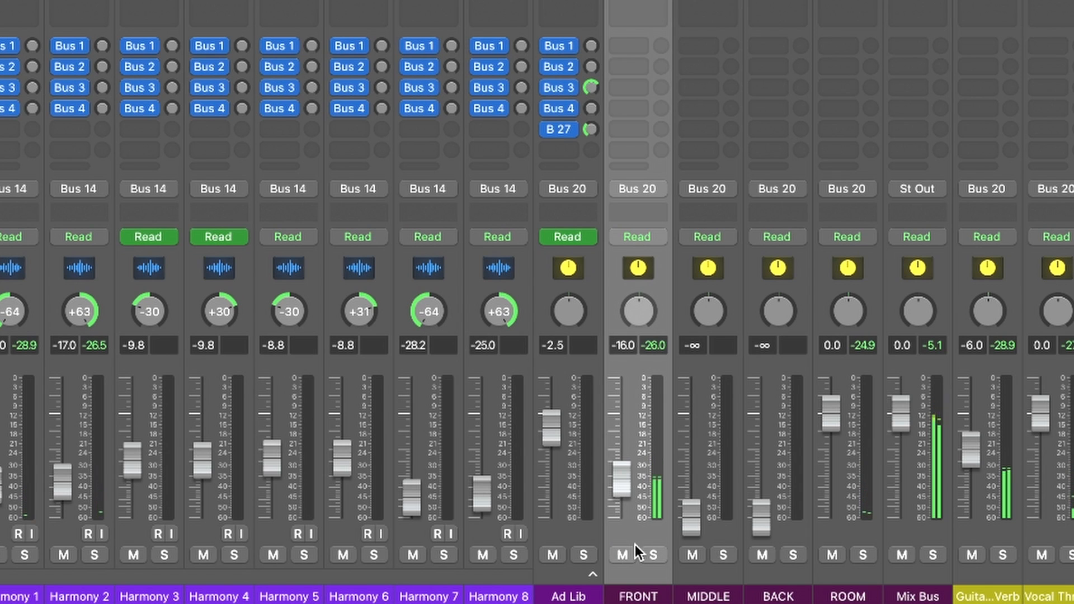
pyautogui.click(624, 553)
pyautogui.click(623, 555)
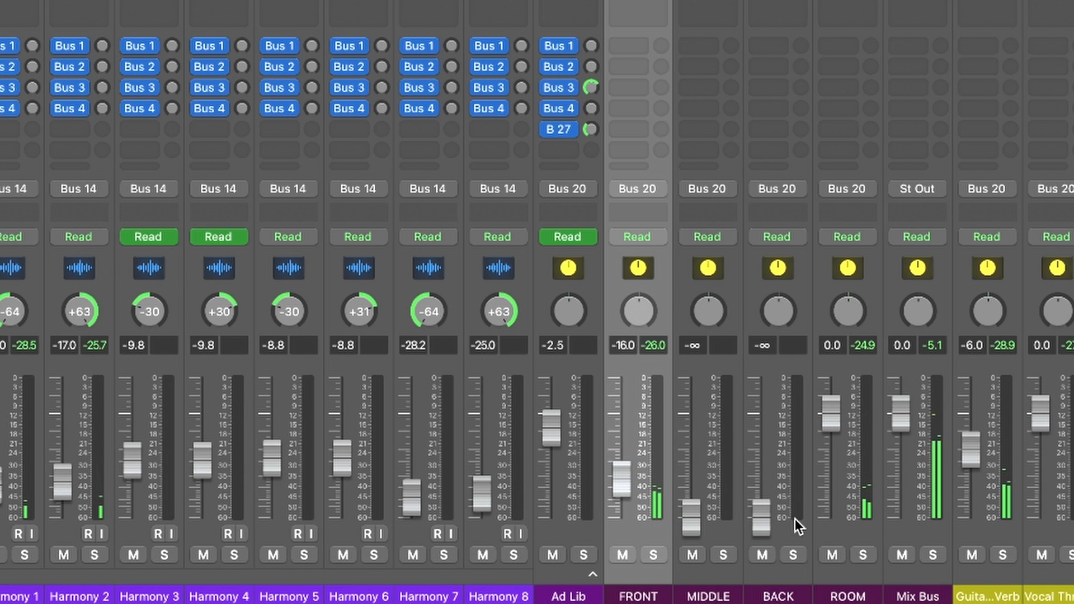
# - Set the MIDDLE reverb's fader to -13.0 dB and the BACK reverb's fader to -10.0 dB
pyautogui.moveTo(691, 516); pyautogui.dragTo(691, 470)
pyautogui.moveTo(771, 523); pyautogui.dragTo(760, 464)
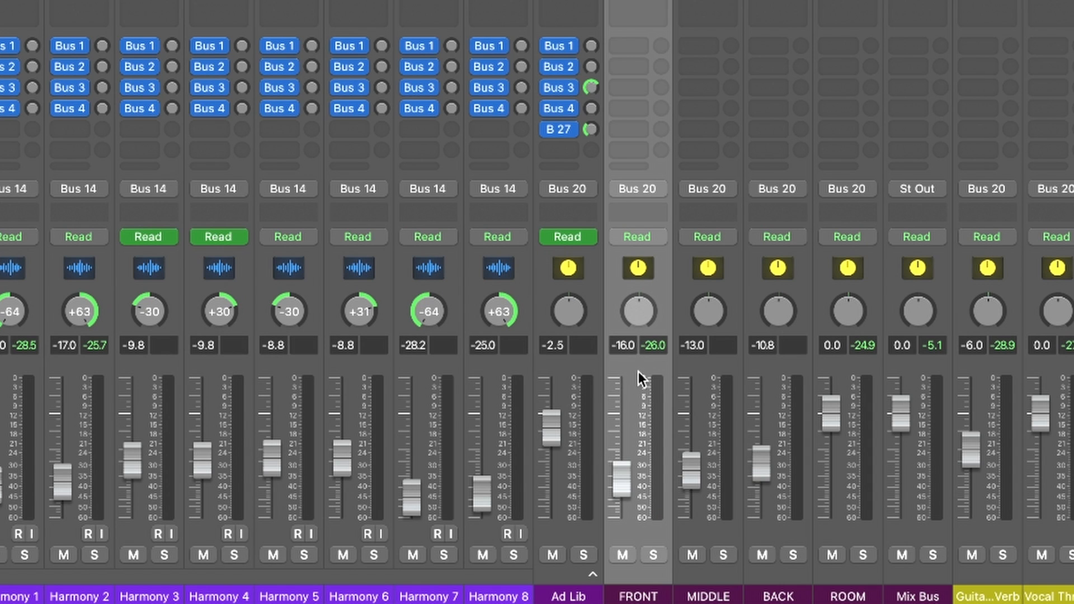
pyautogui.click(718, 370)
pyautogui.click(788, 367)
pyautogui.moveTo(782, 445); pyautogui.dragTo(782, 443)
# - Select the FRONT, MIDDLE and BACK reverb channels together and mute all three
pyautogui.click(642, 162)
pyautogui.keyDown('shift'); pyautogui.click(801, 84); pyautogui.keyUp('shift')
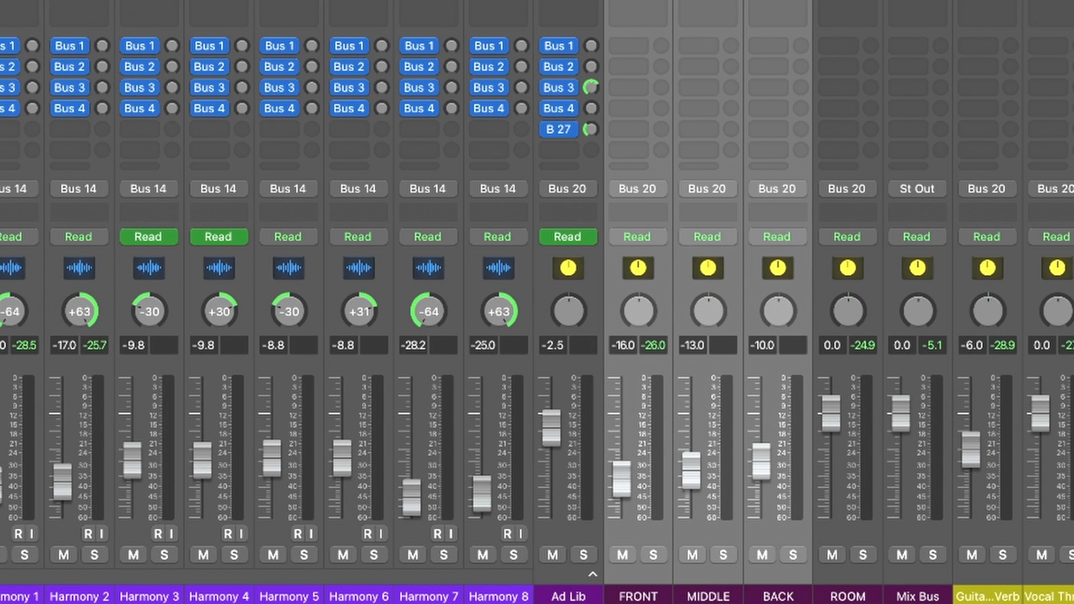
pyautogui.click(637, 1)
pyautogui.click(857, 392)
pyautogui.click(778, 596)
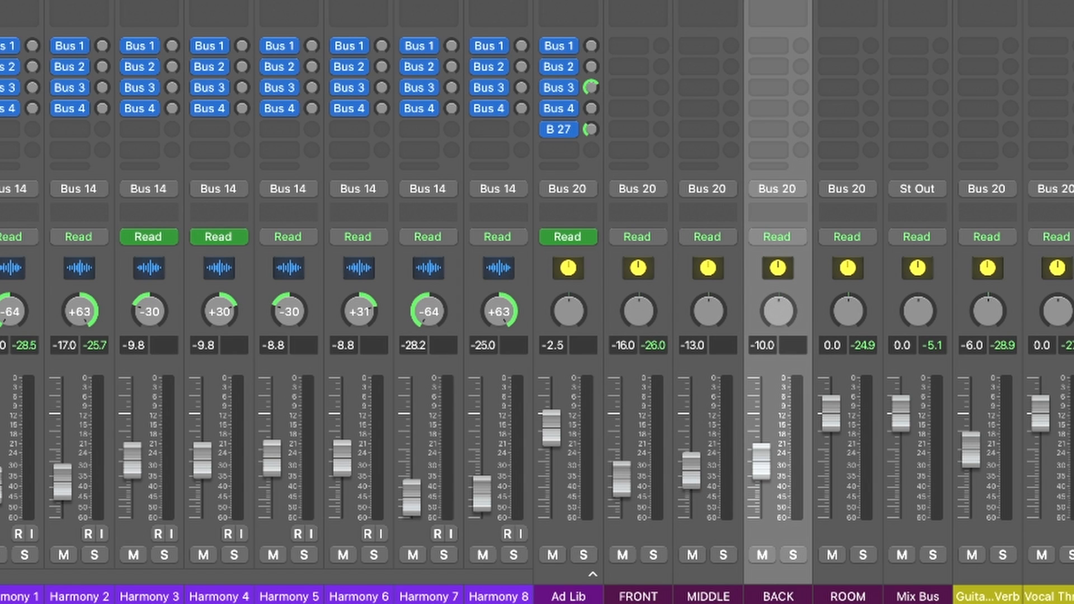
pyautogui.keyDown('shift'); pyautogui.click(638, 596); pyautogui.keyUp('shift')
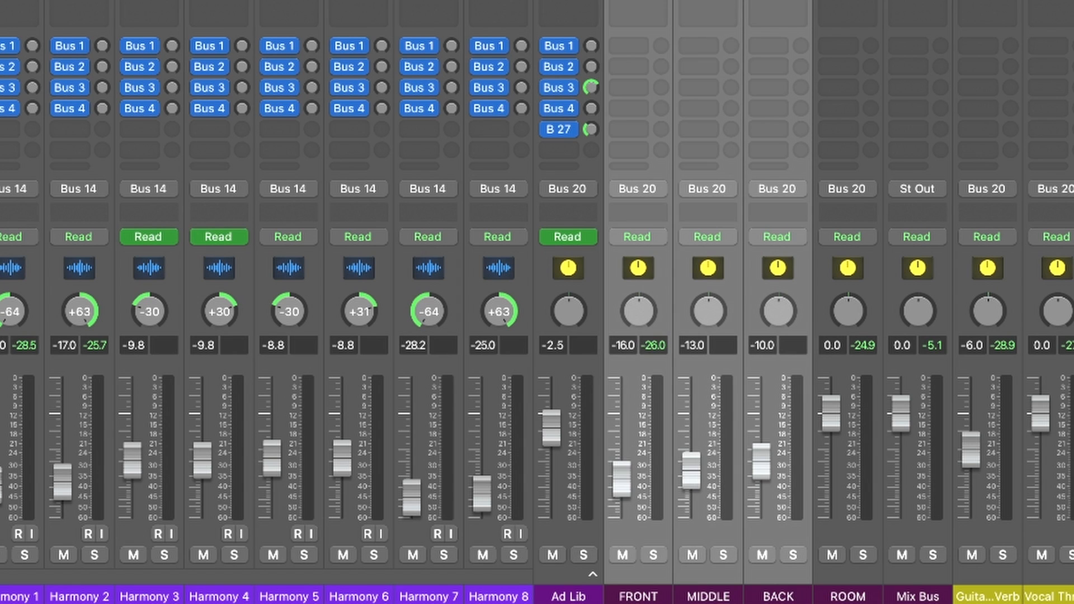
pyautogui.click(620, 553)
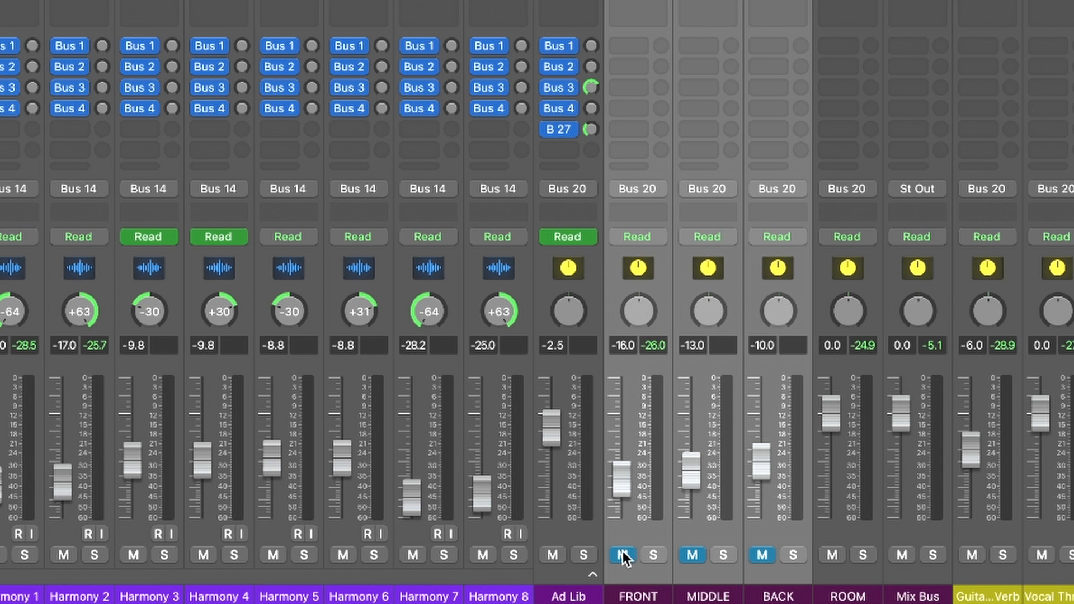
# - Play back the mix and toggle the three reverb channels' mutes to compare it without and with reverb
pyautogui.press('space')
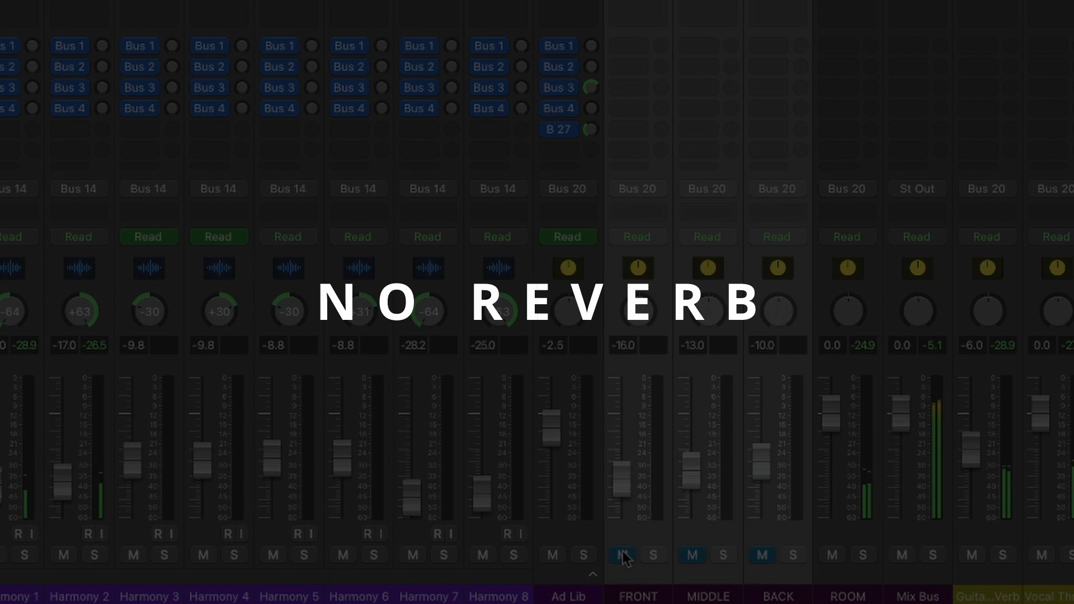
pyautogui.click(622, 552)
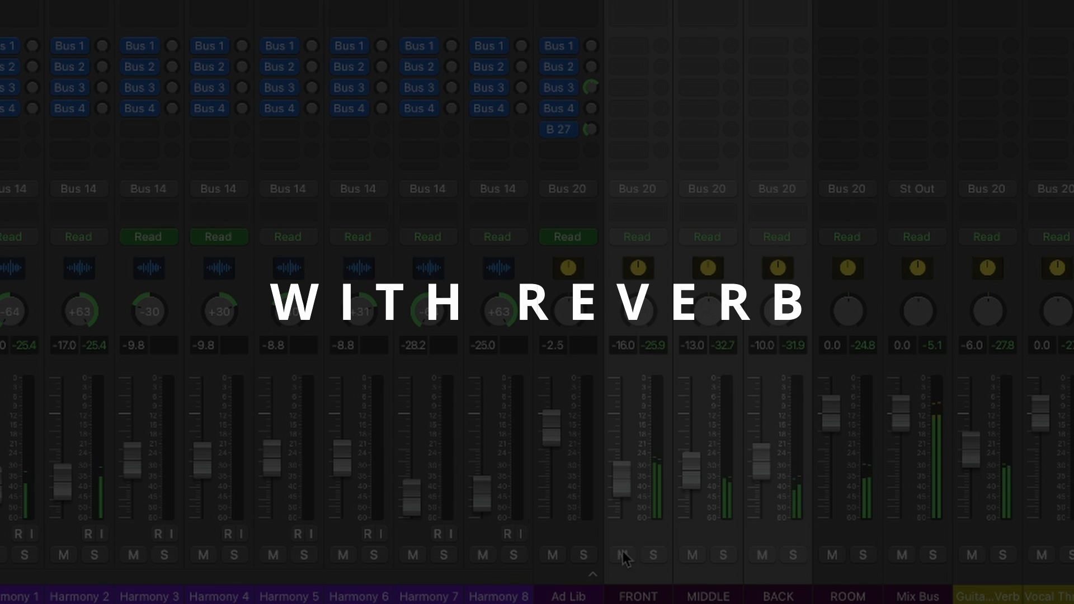
pyautogui.click(623, 552)
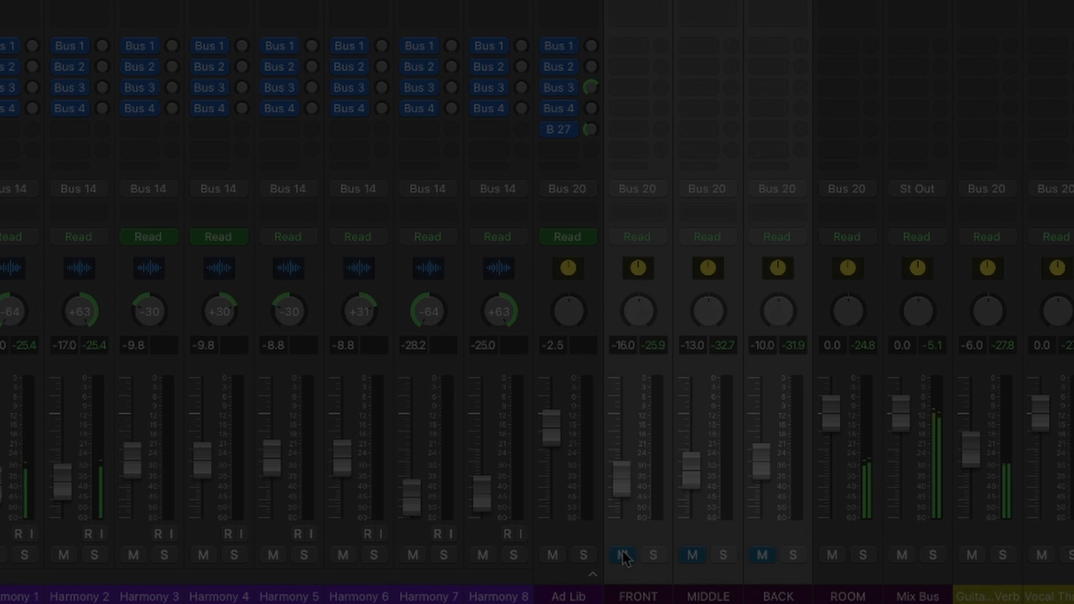
pyautogui.click(623, 551)
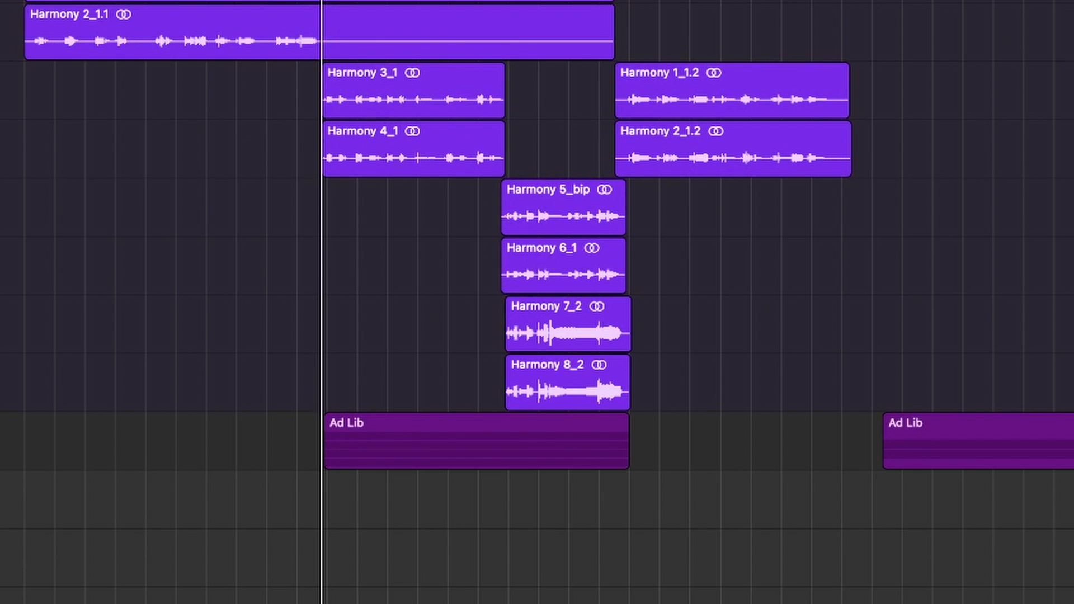
pyautogui.scroll(4, 537, 302)
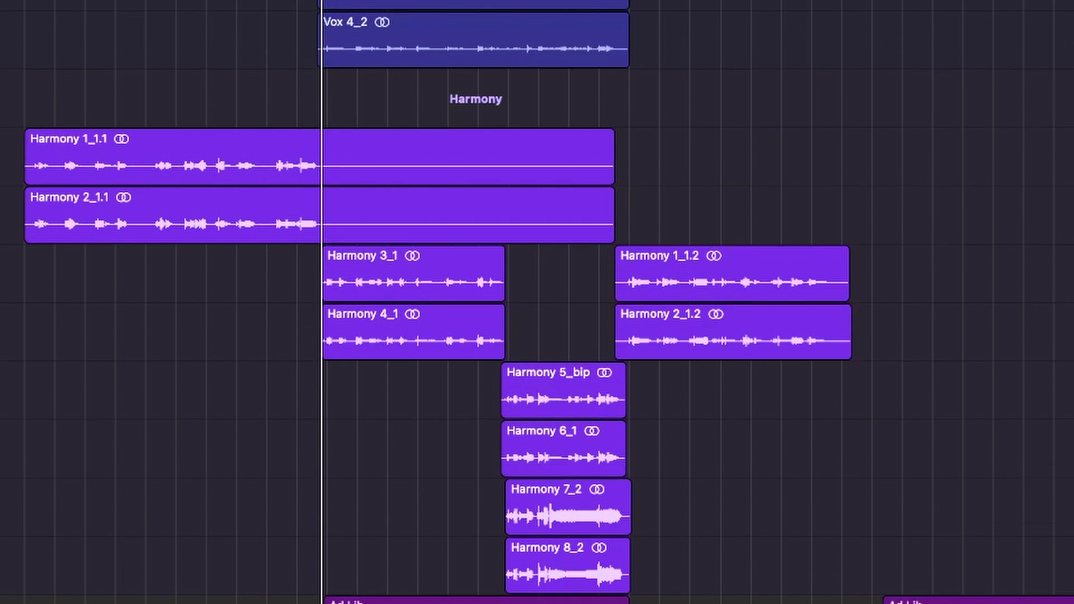